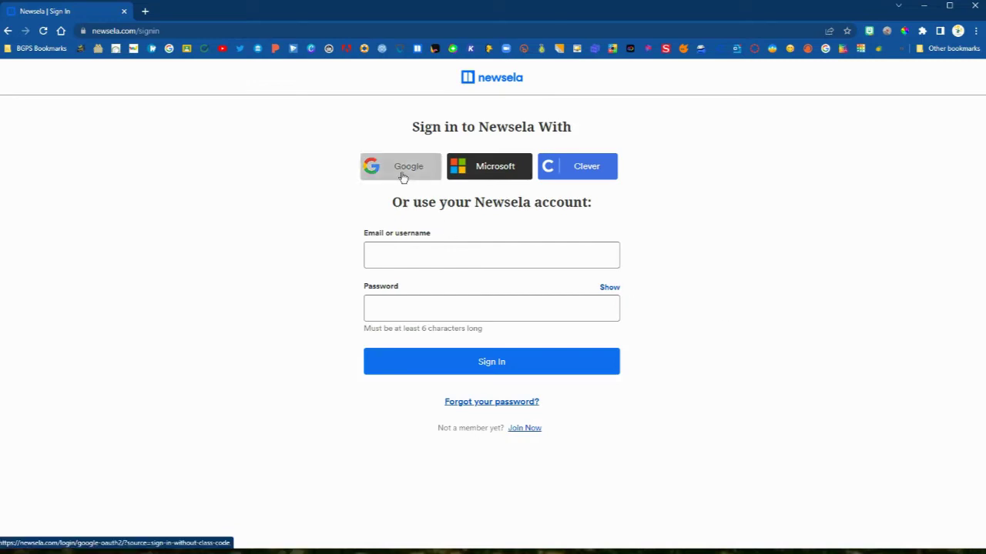
Step: Sign in to Newsela with Google and look over the content sections on the home page
left_click(403, 177)
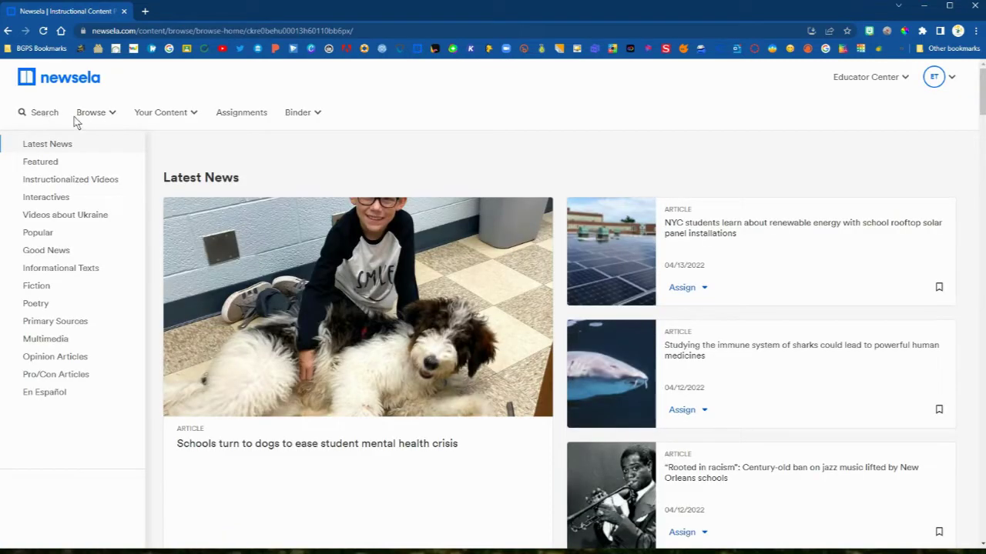
scroll(350, 259, "down", 6)
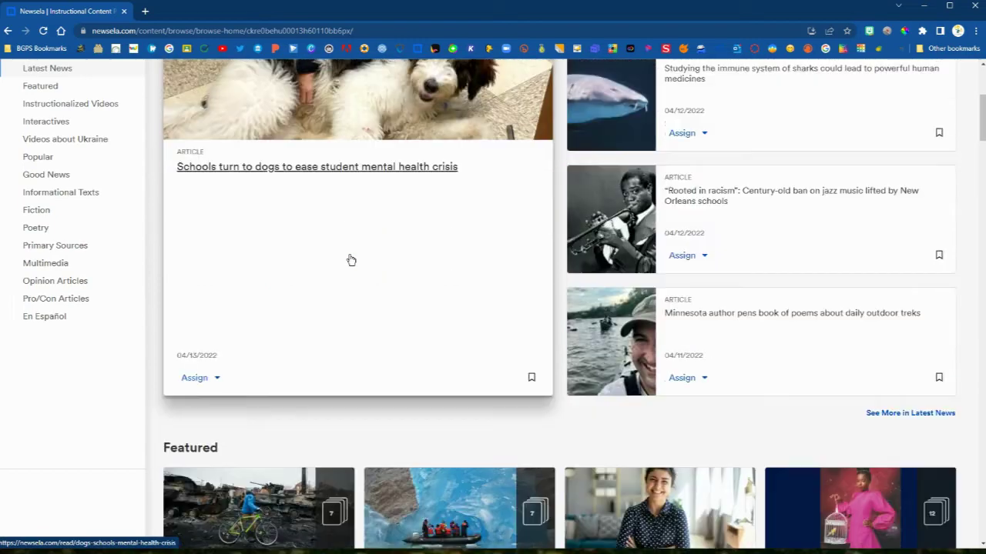
scroll(350, 260, "down", 7)
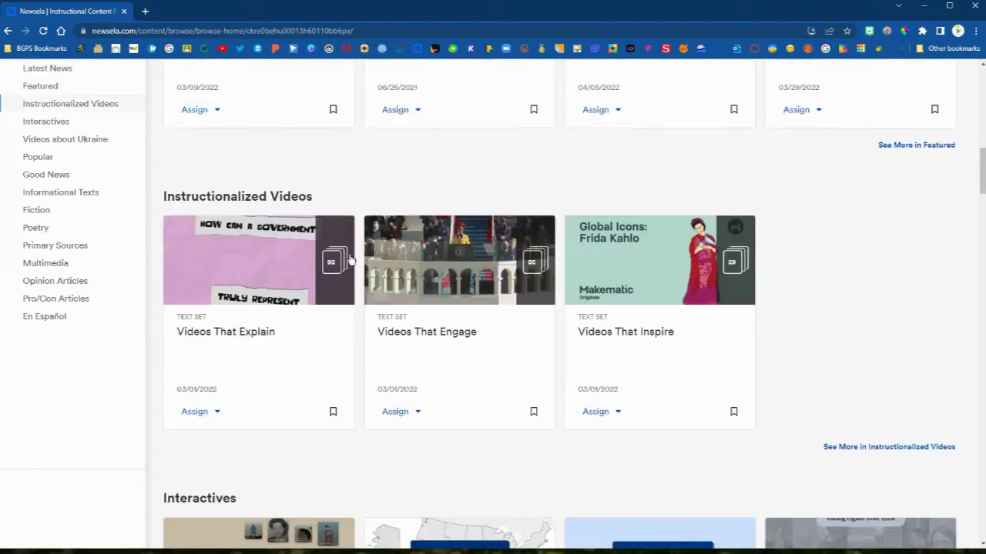
scroll(350, 260, "up", 13)
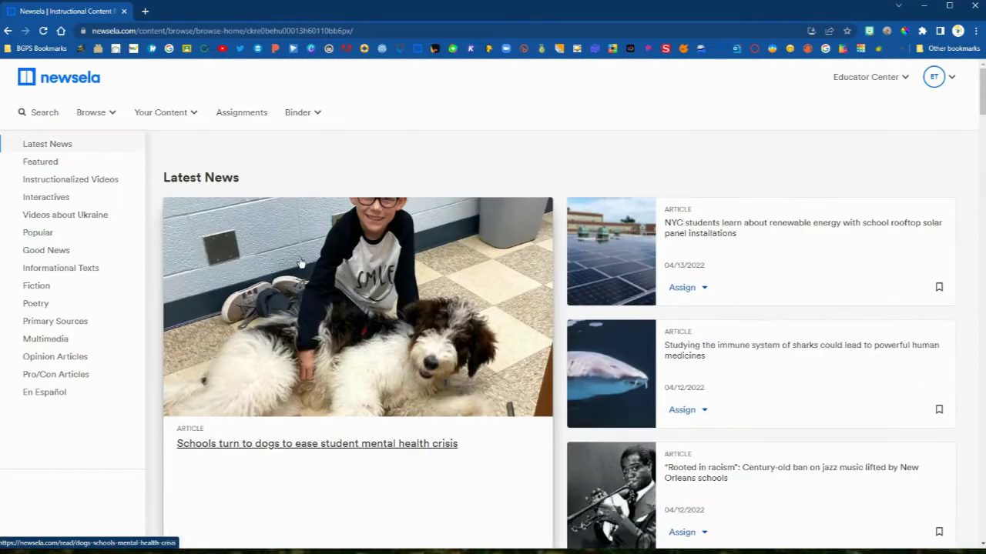
Step: Search the Newsela content library for "biome"
left_click(49, 115)
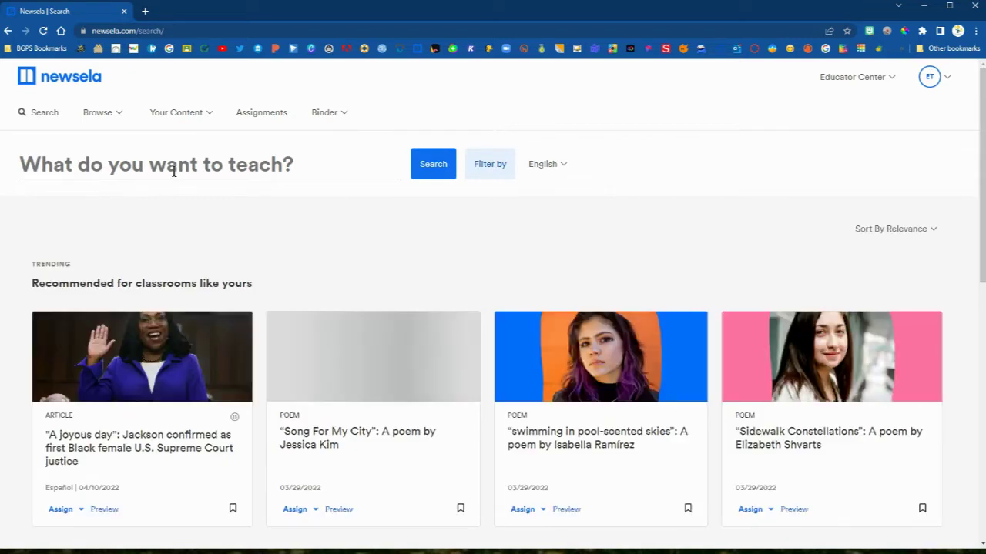
left_click(173, 171)
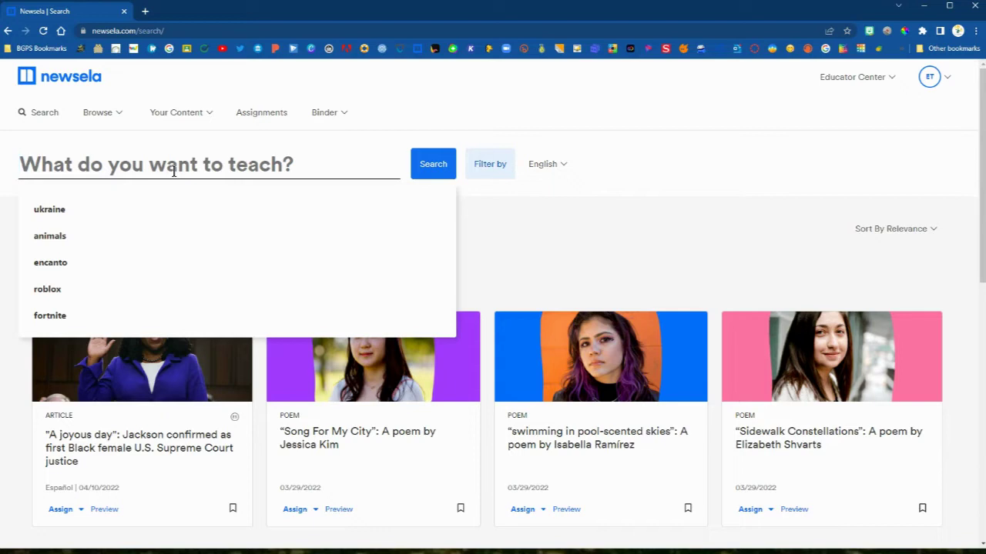
type("biome")
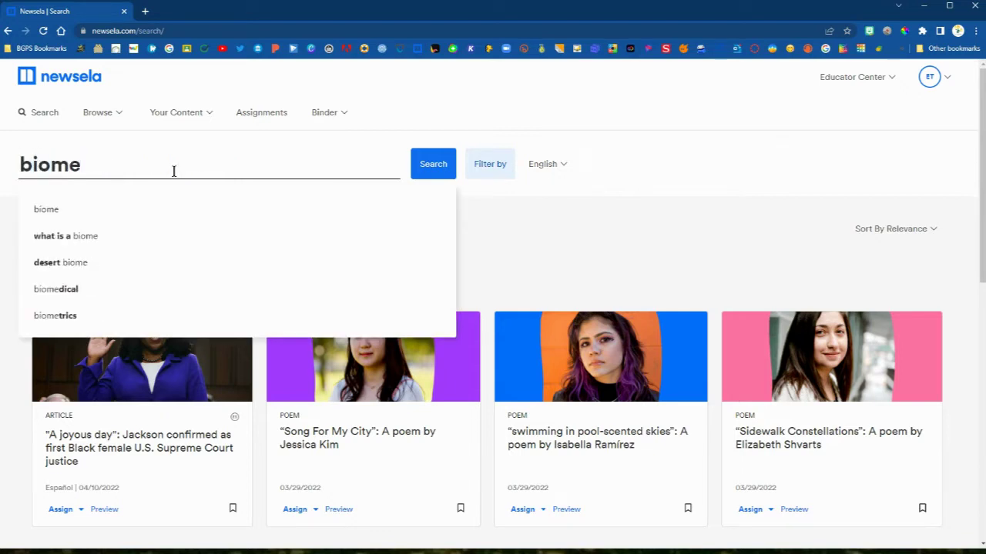
key("Return")
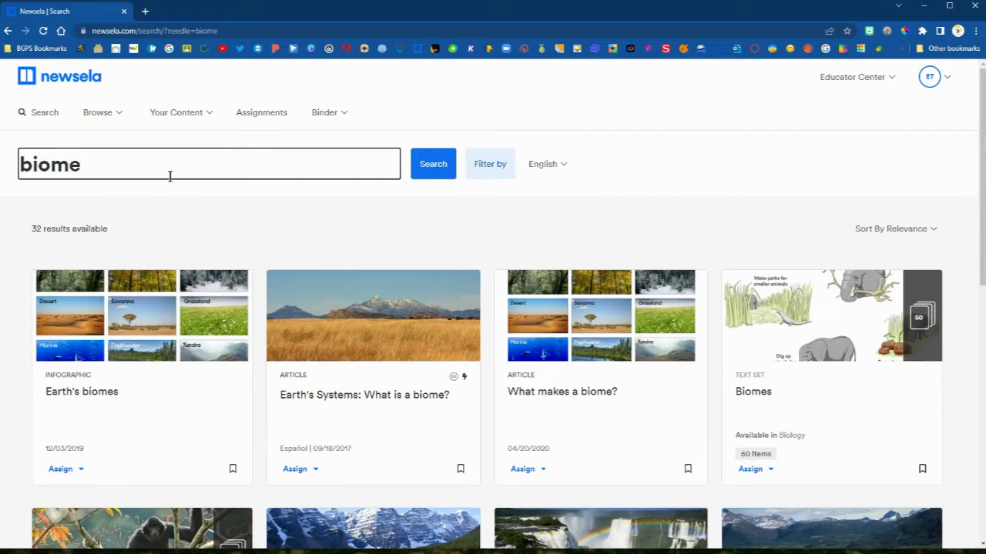
Step: Review the filters for the biome results, including the reading level, maturity level and reading skills options for Articles, and close them unapplied
left_click(489, 171)
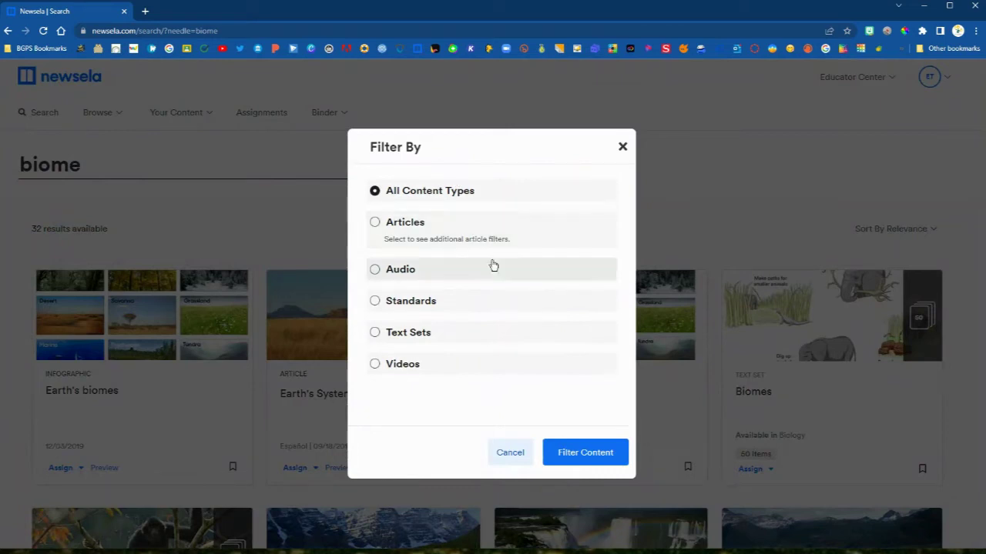
left_click(461, 306)
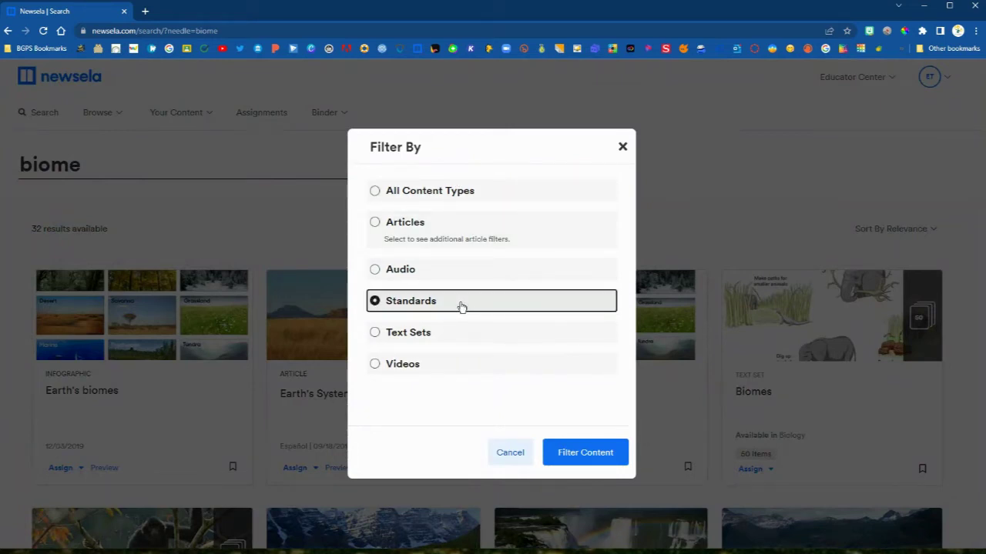
left_click(442, 240)
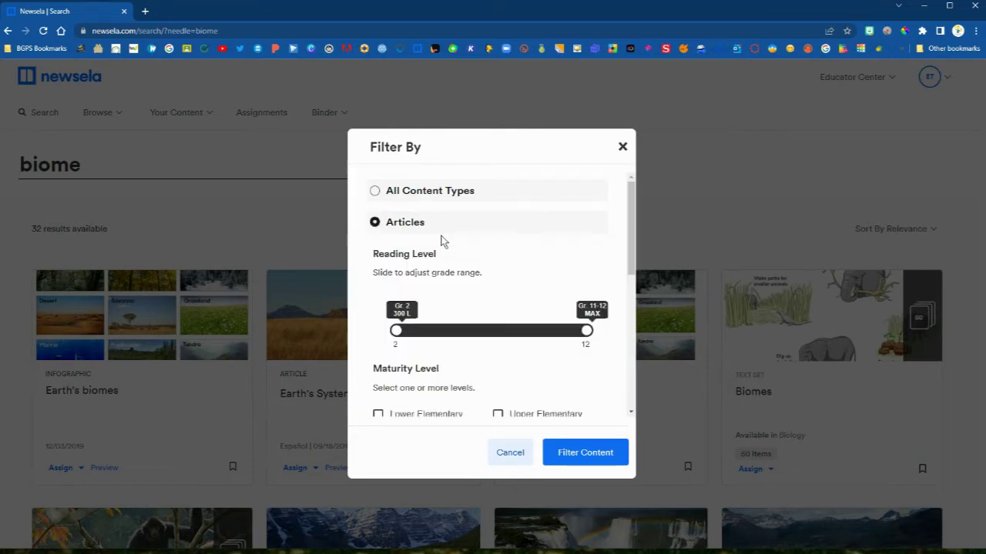
scroll(485, 274, "down", 1)
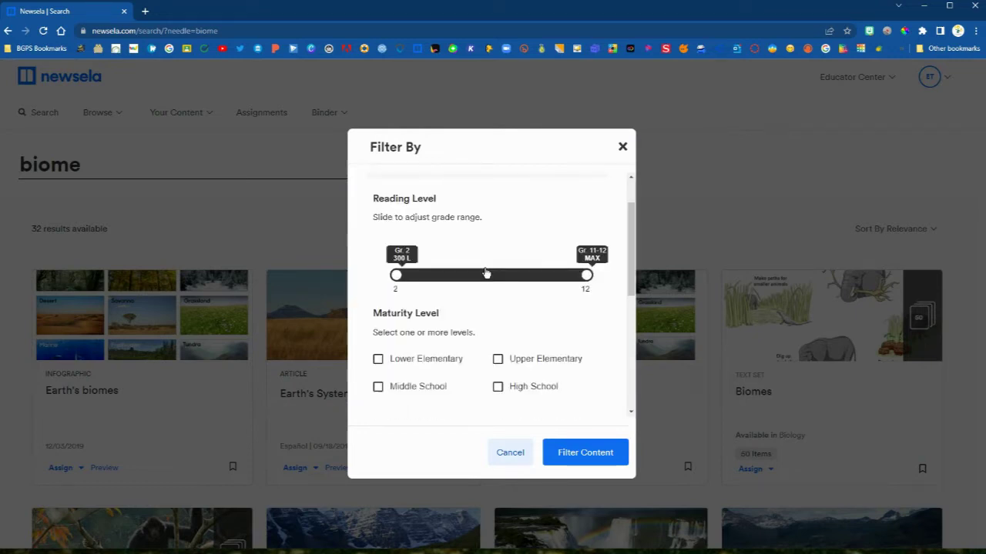
scroll(459, 310, "down", 2)
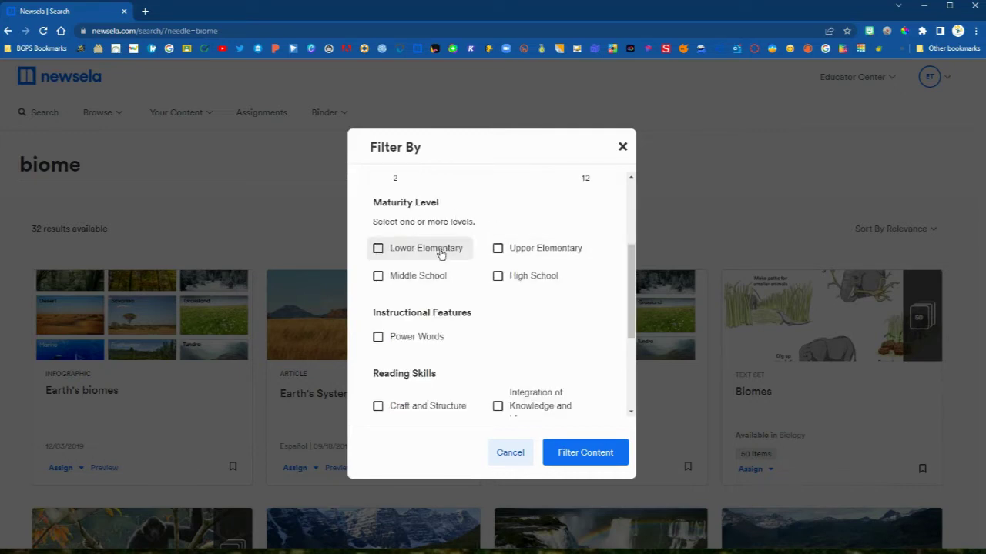
scroll(524, 321, "down", 2)
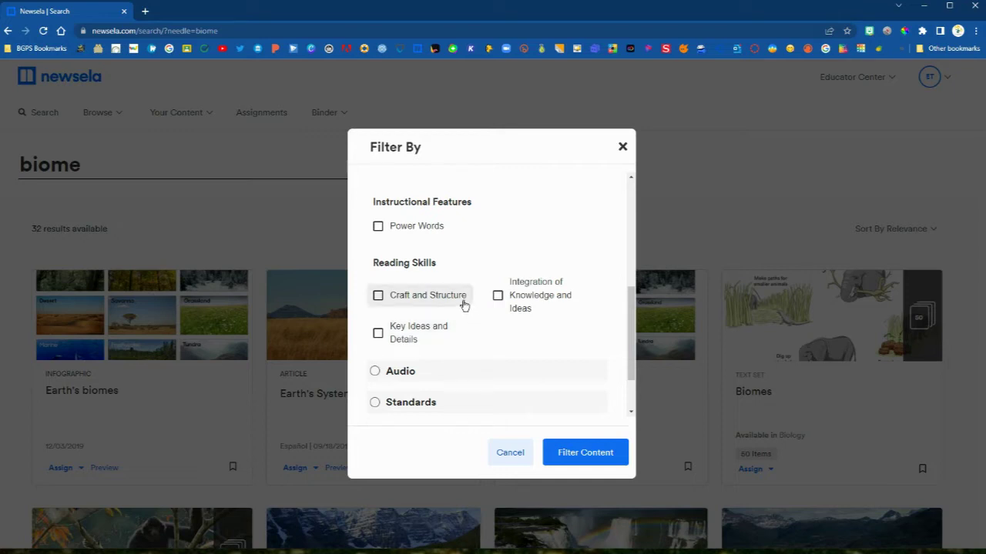
scroll(470, 344, "up", 5)
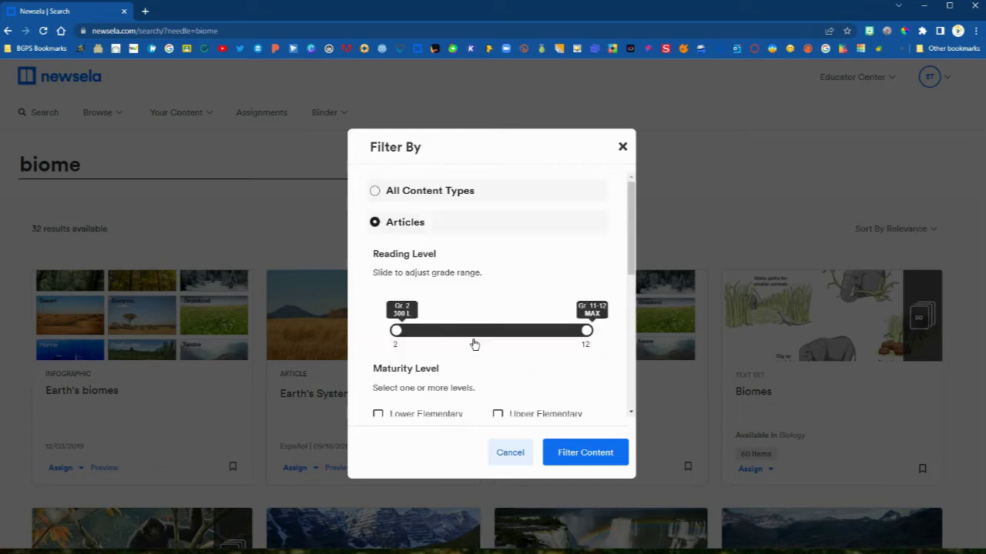
left_click(623, 146)
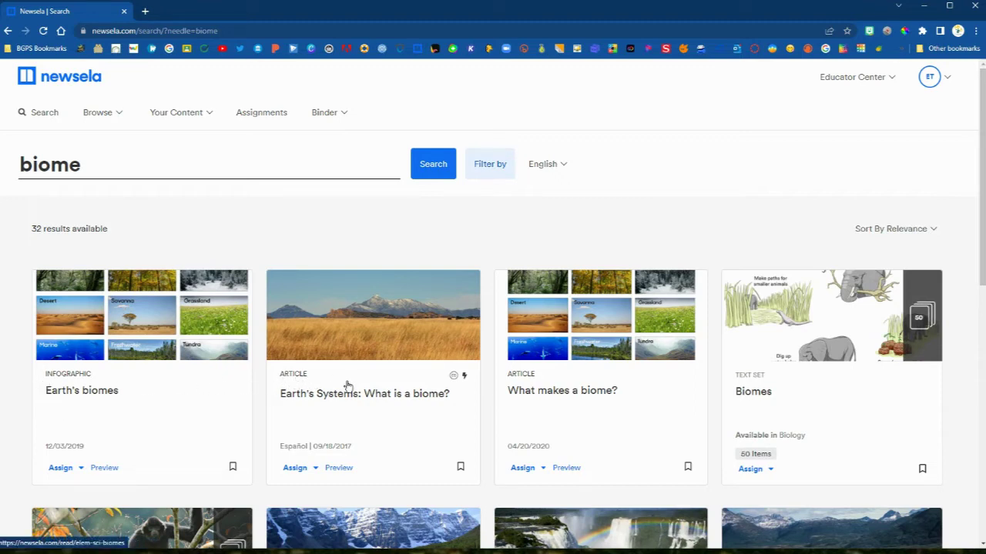
Step: Look through the biome search results, comparing the articles, text sets and videos on offer
mouse_move(454, 382)
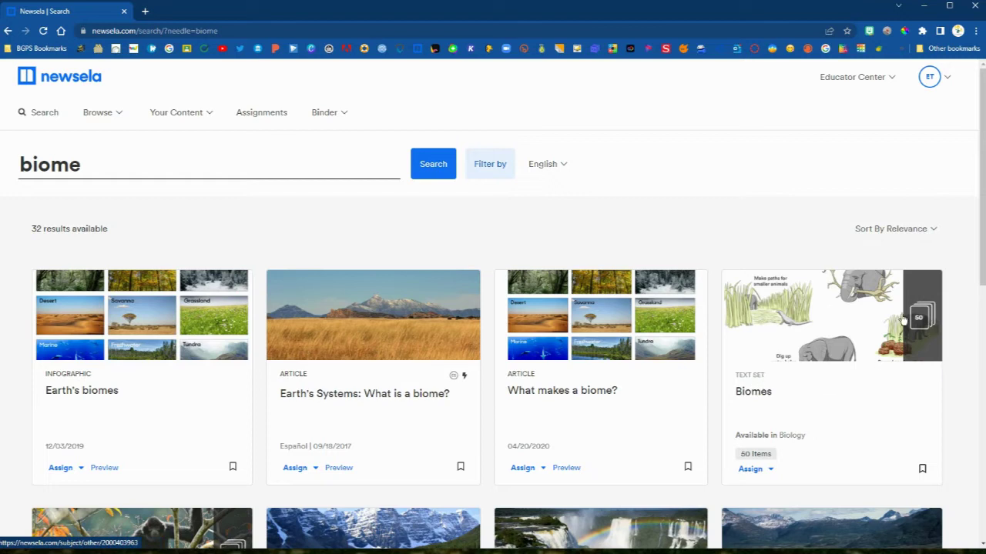
scroll(741, 388, "down", 2)
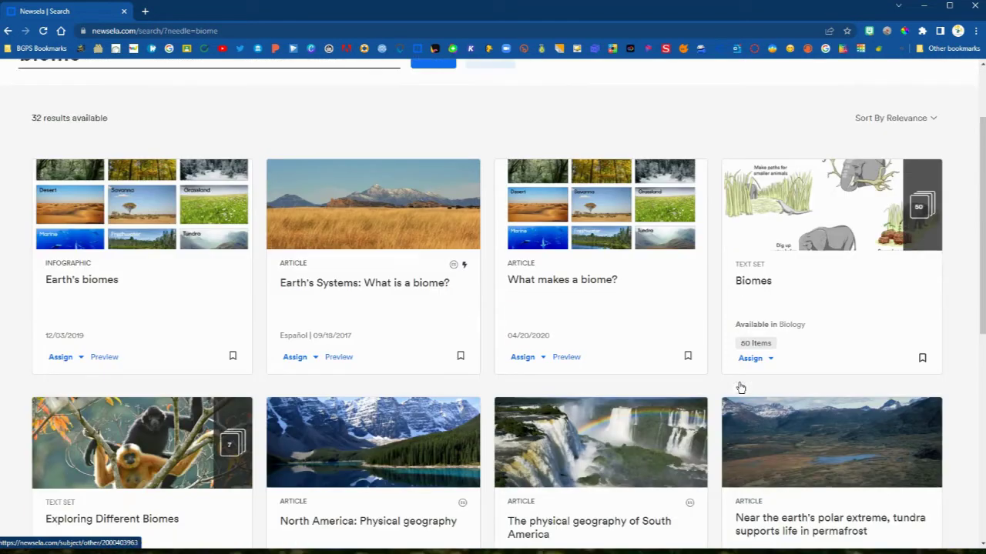
scroll(741, 387, "down", 1)
scroll(740, 387, "down", 1)
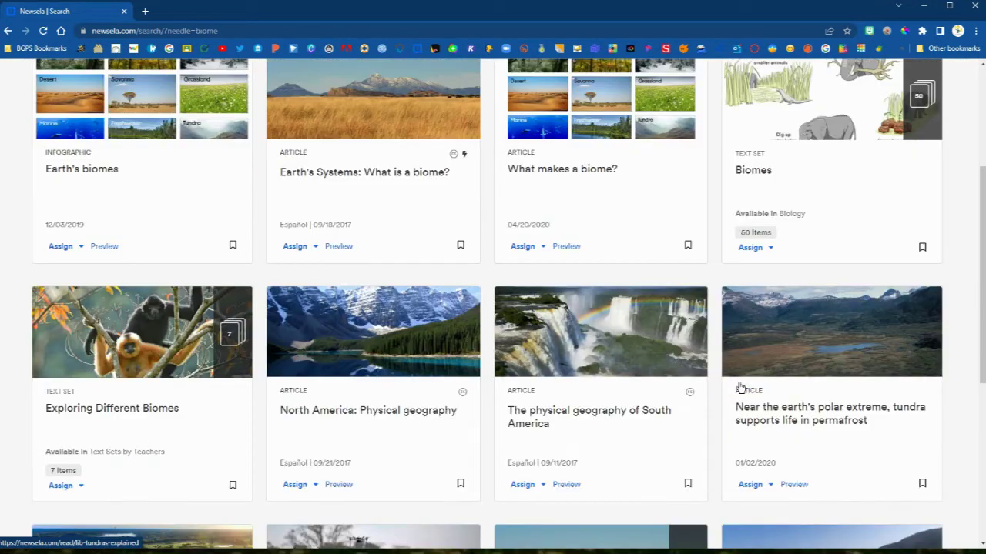
scroll(741, 387, "down", 2)
scroll(741, 388, "down", 2)
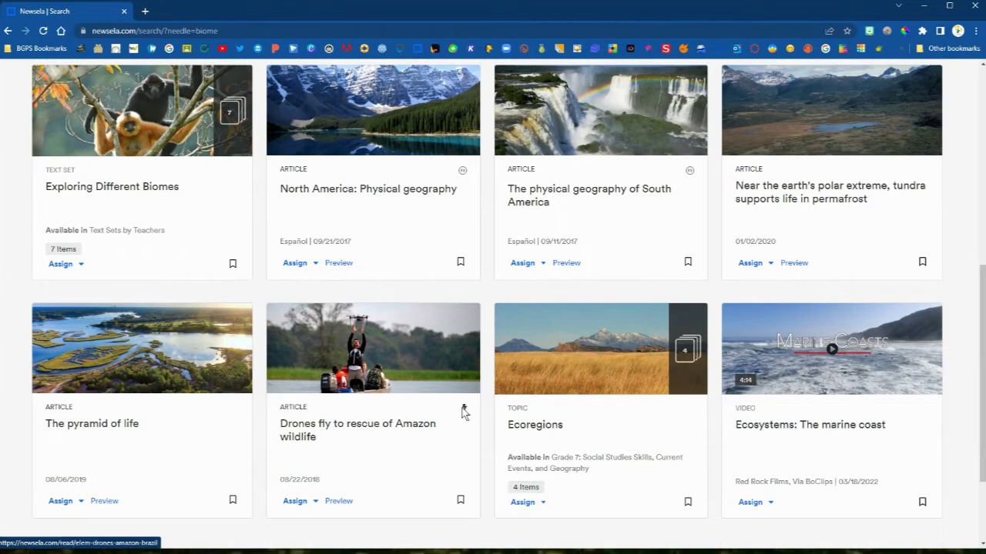
scroll(578, 426, "up", 8)
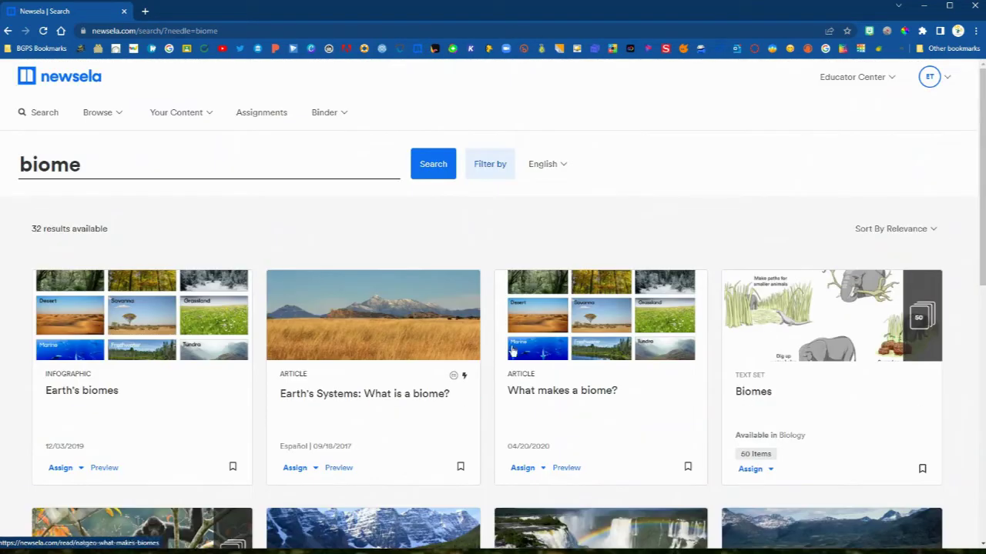
Step: Return to the Newsela home page and open the article "Schools turn to dogs to ease student mental health crisis"
left_click(40, 84)
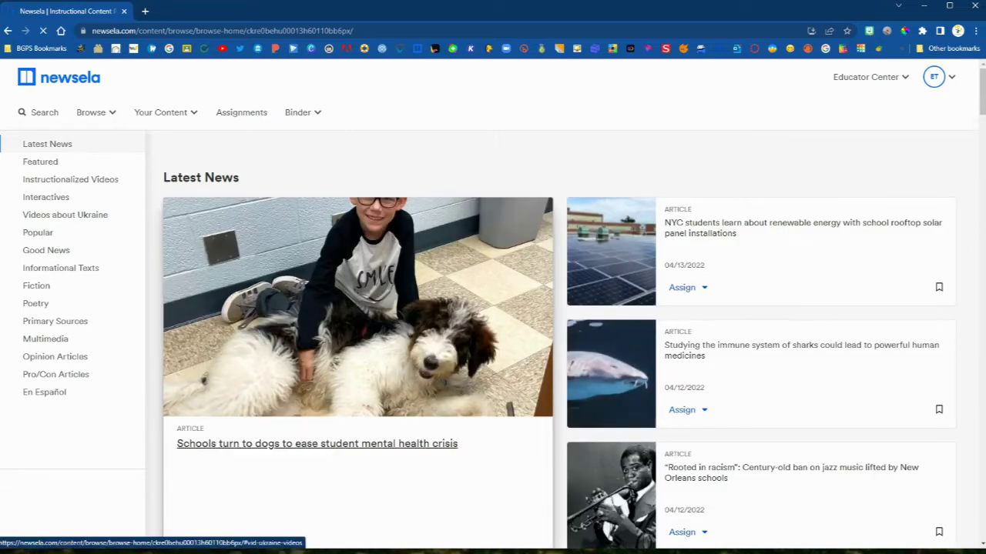
left_click(337, 301)
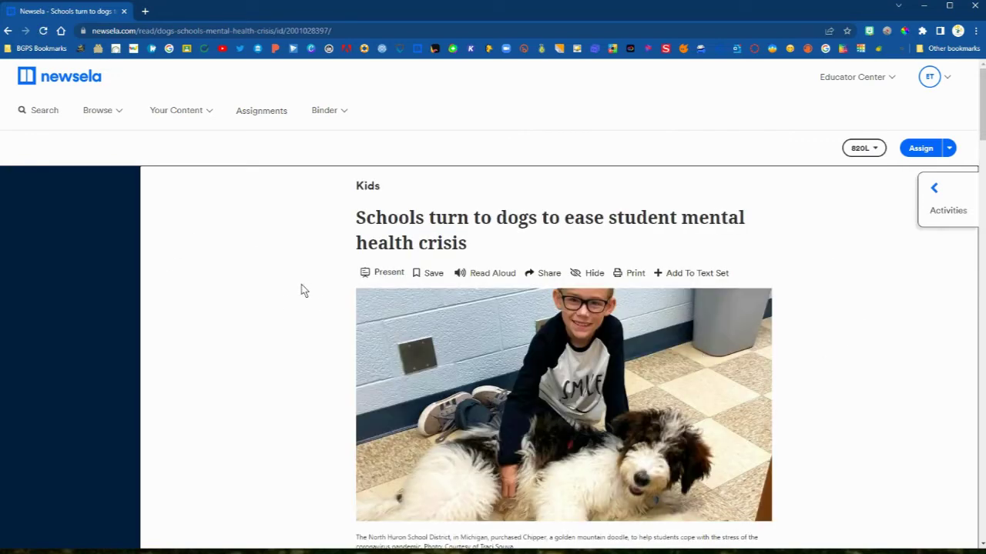
scroll(304, 294, "down", 4)
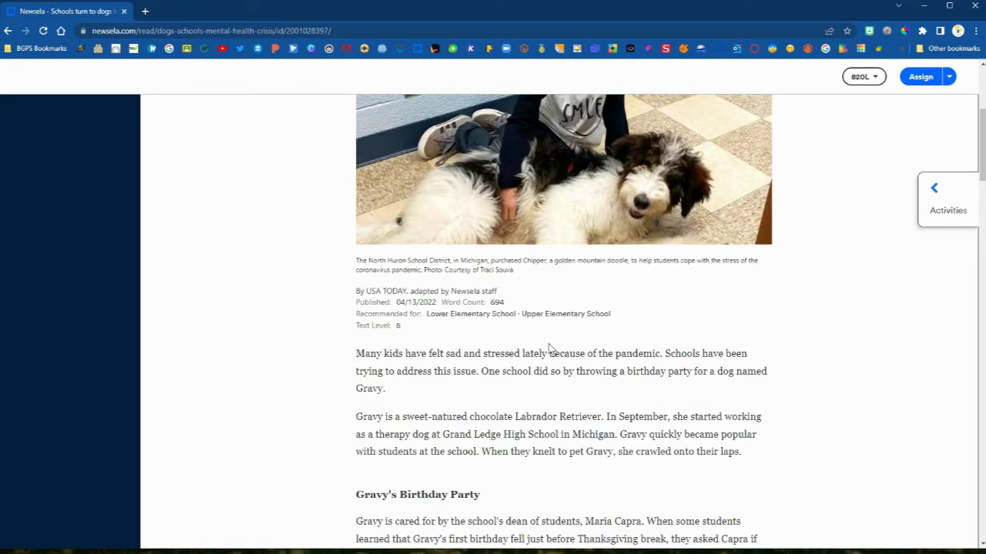
scroll(846, 425, "up", 4)
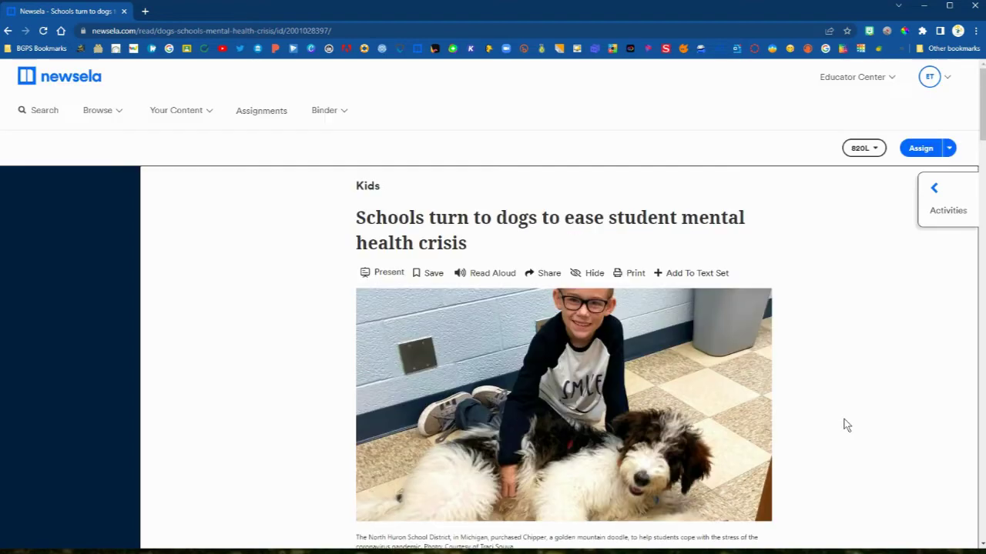
Step: Check which reading levels are offered for the article
left_click(877, 149)
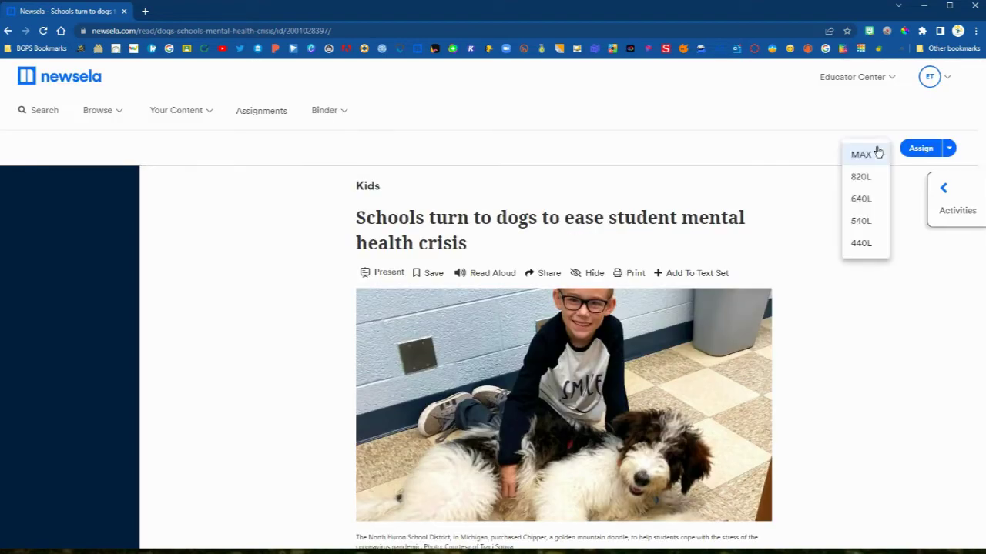
left_click(867, 331)
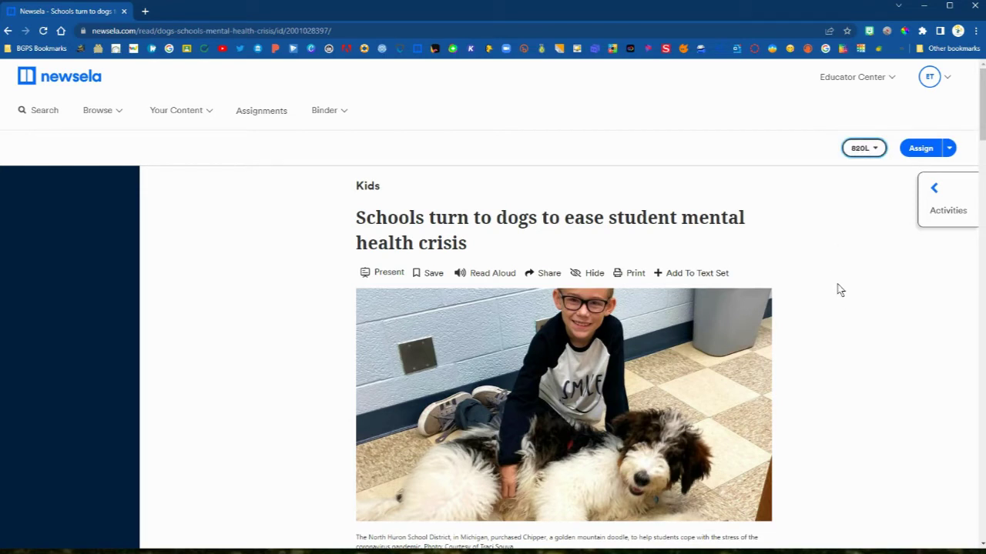
scroll(840, 291, "down", 1)
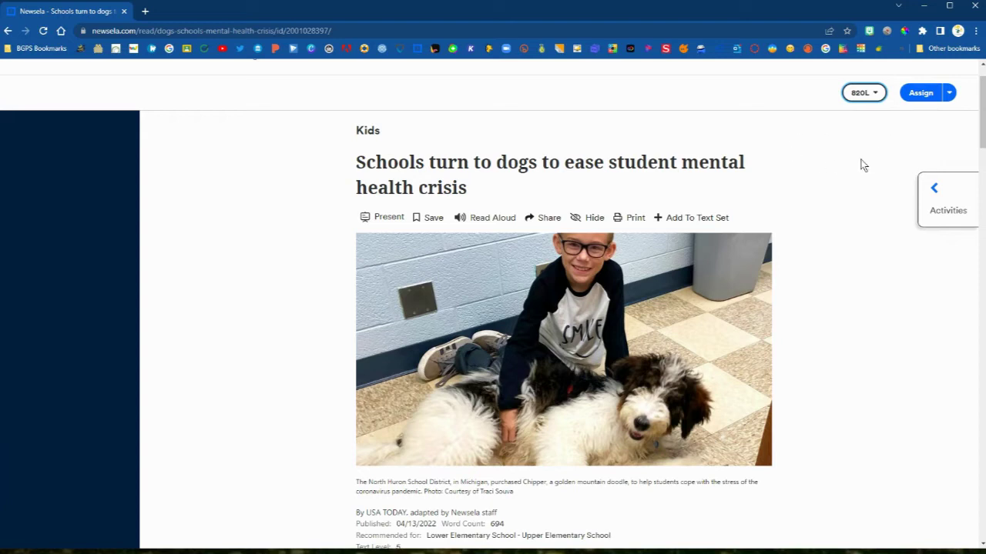
Step: View the article's Quiz questions and Write prompt in its activities, and close the activities
left_click(939, 194)
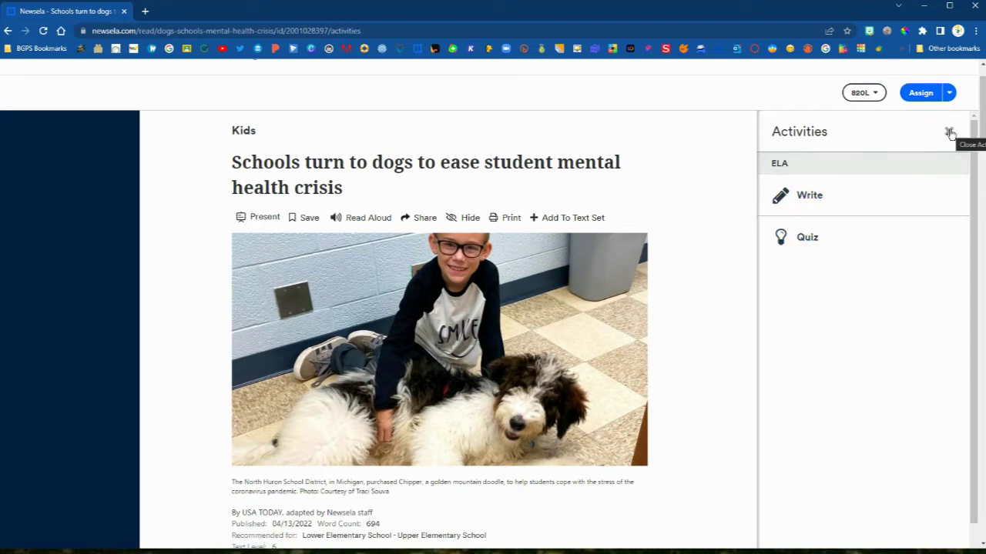
left_click(814, 239)
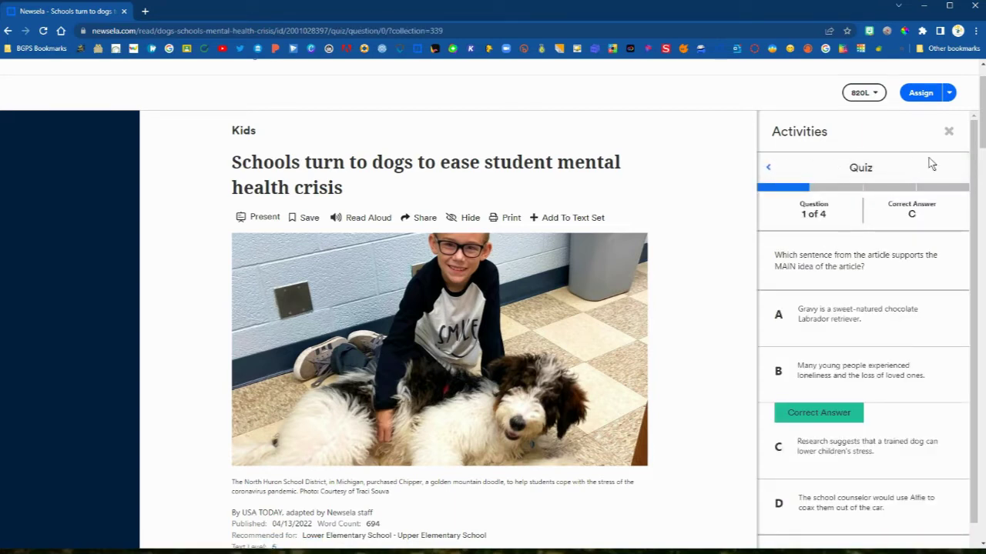
left_click(770, 170)
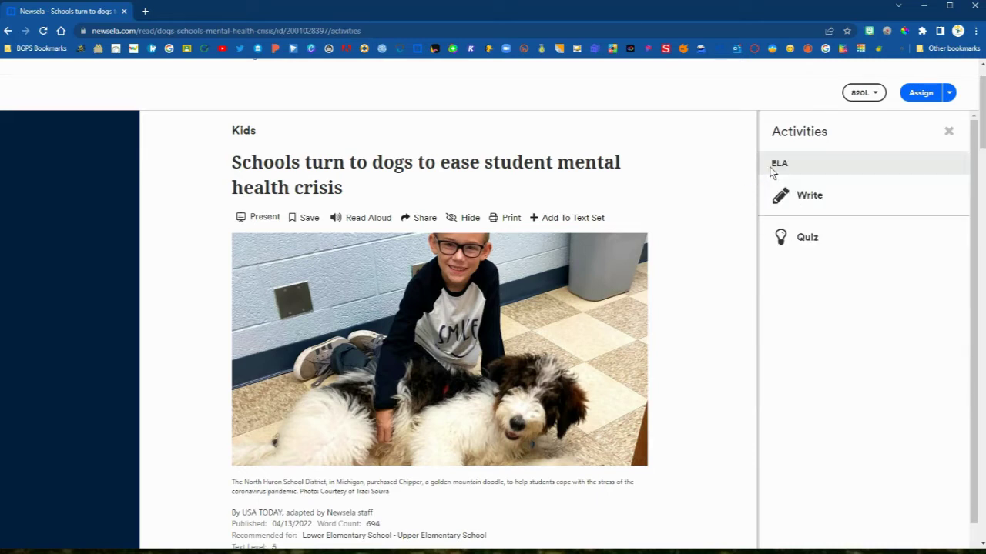
left_click(802, 202)
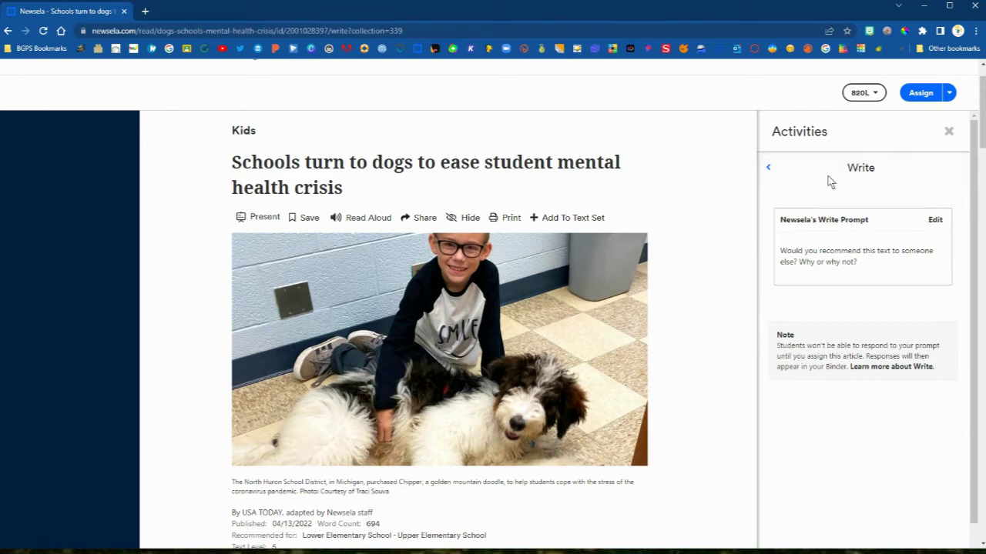
left_click(949, 132)
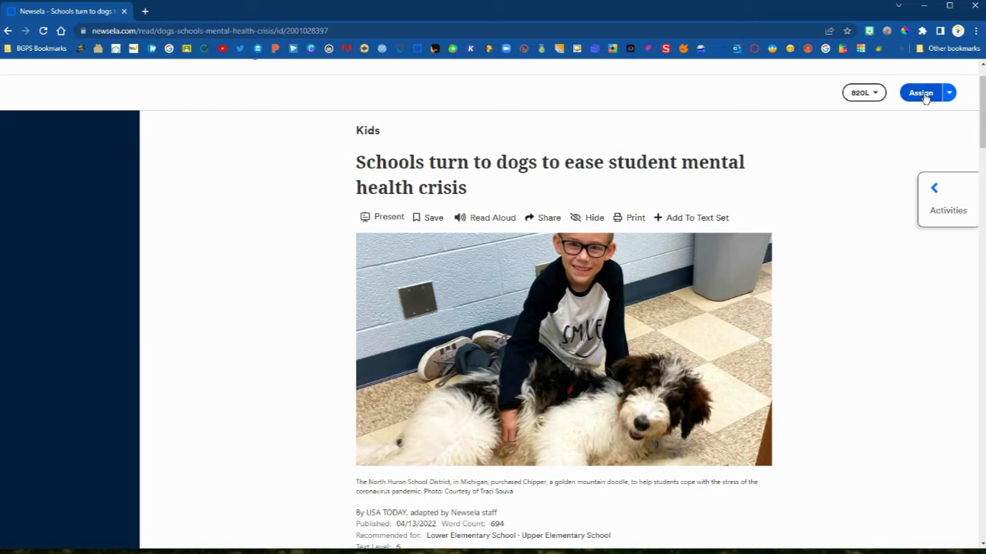
Step: Start an assignment from the dogs article and check the text level locking options, keeping no level locking
left_click(922, 93)
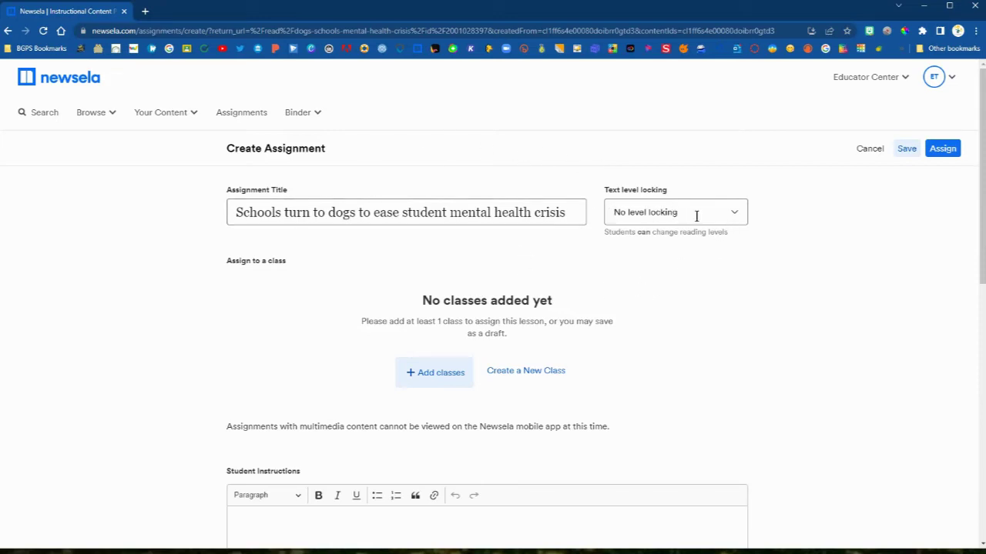
left_click(734, 218)
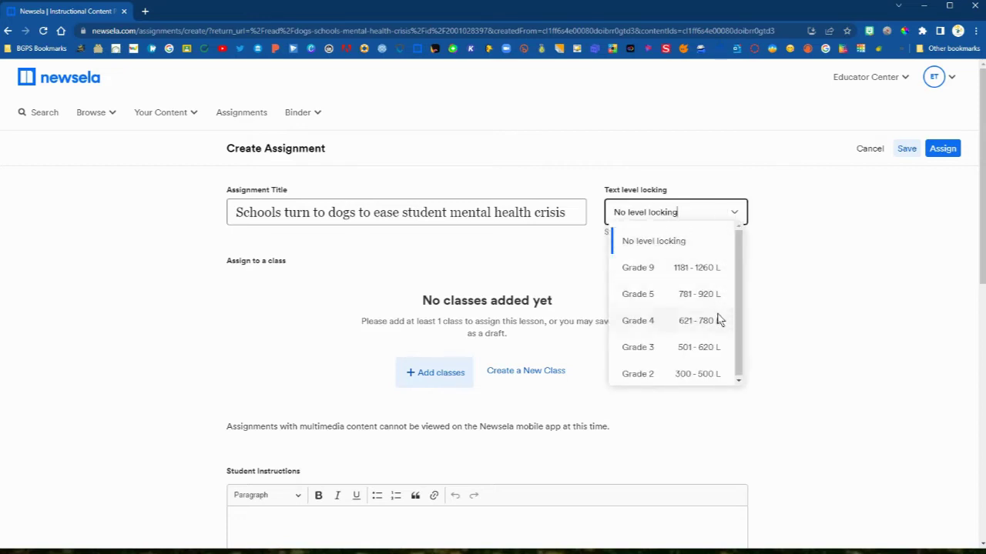
left_click(830, 220)
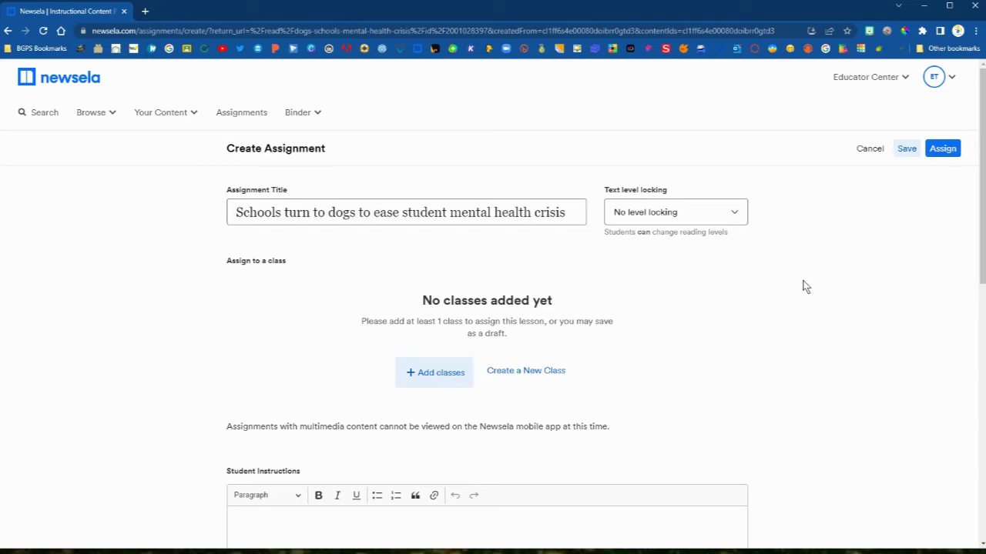
Step: Add the existing class "Newsela Class" to the assignment
scroll(804, 286, "down", 2)
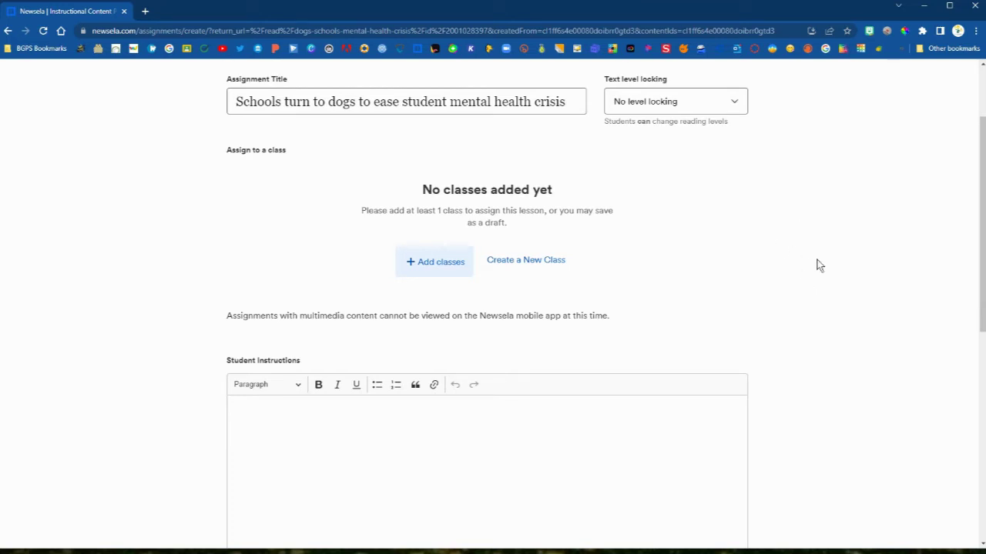
scroll(819, 266, "down", 1)
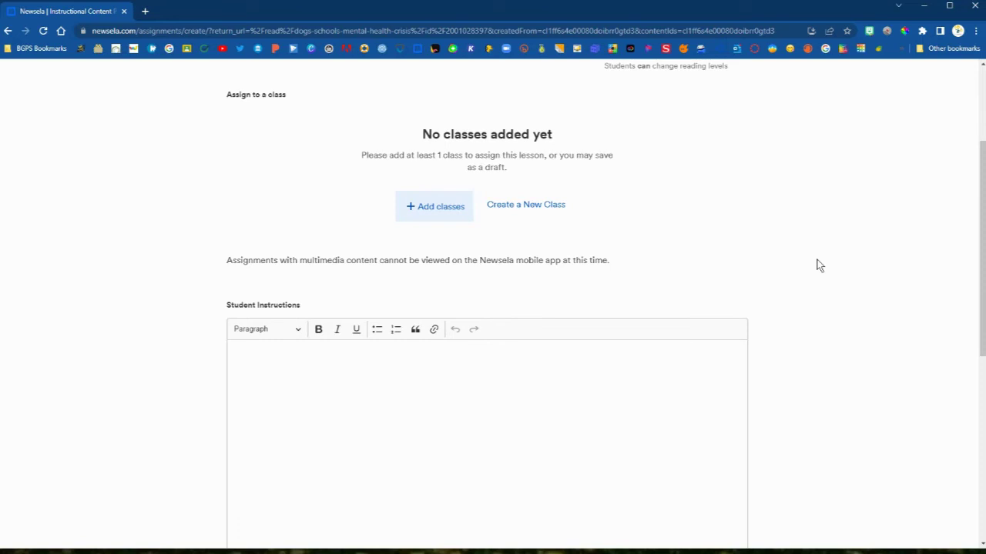
left_click(436, 212)
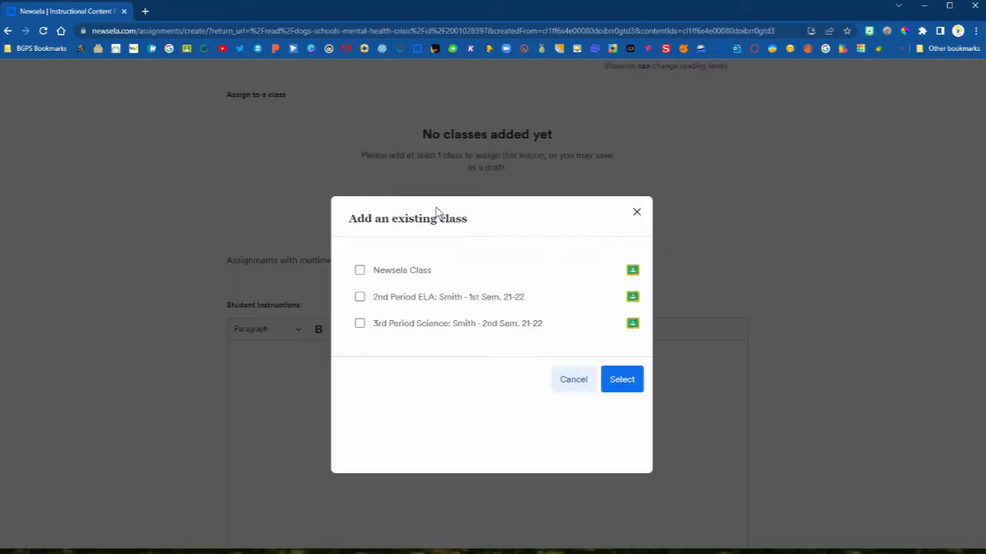
left_click(360, 271)
left_click(619, 380)
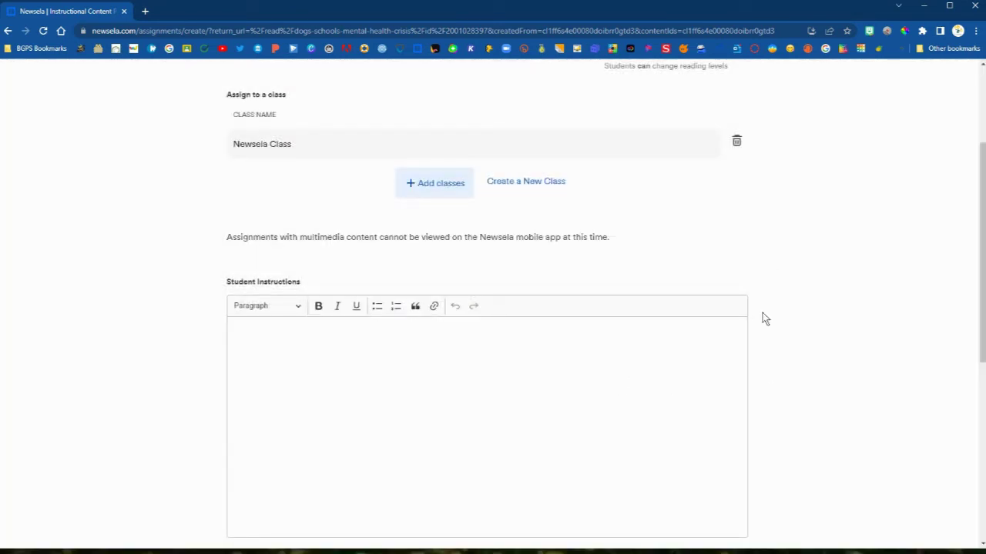
Step: Insert the keycap 1 emoji at the start of the student instructions, searching the emoji picker for "1"
scroll(762, 318, "down", 1)
scroll(763, 318, "down", 1)
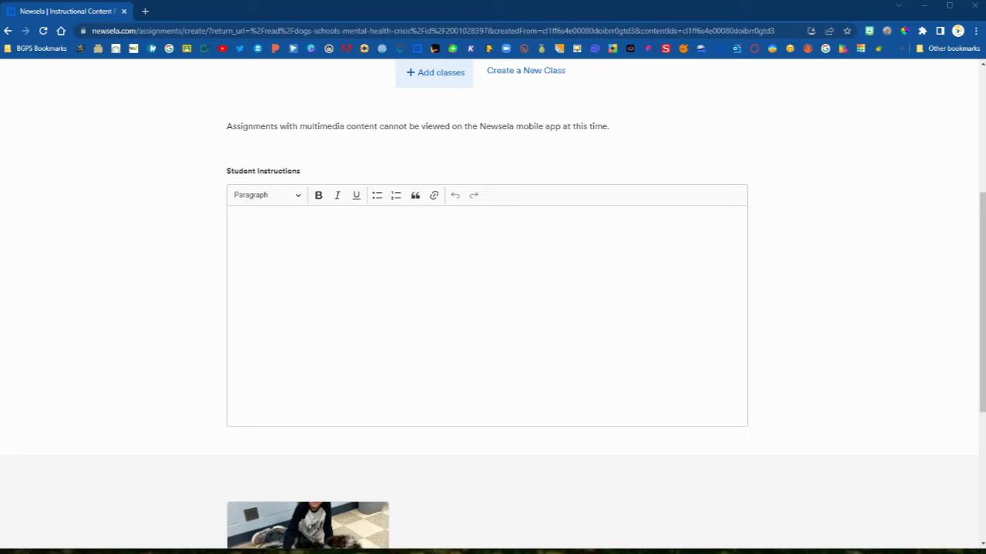
left_click(740, 316)
key("super+period")
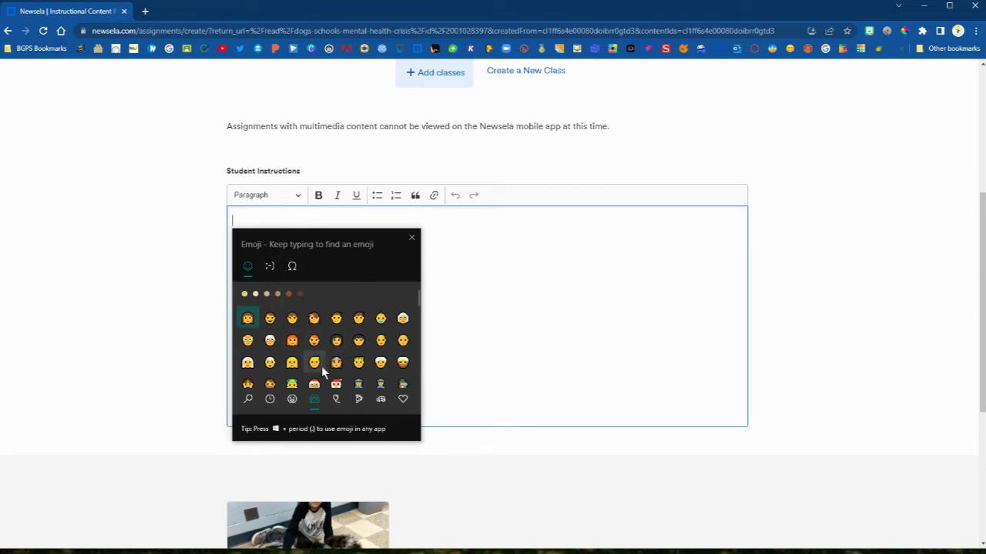
scroll(339, 396, "down", 3)
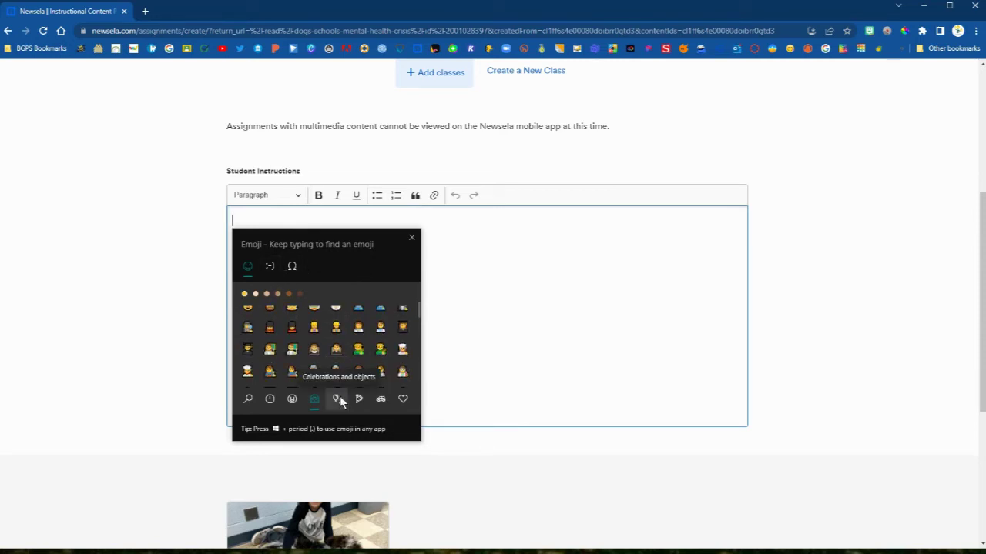
left_click(249, 400)
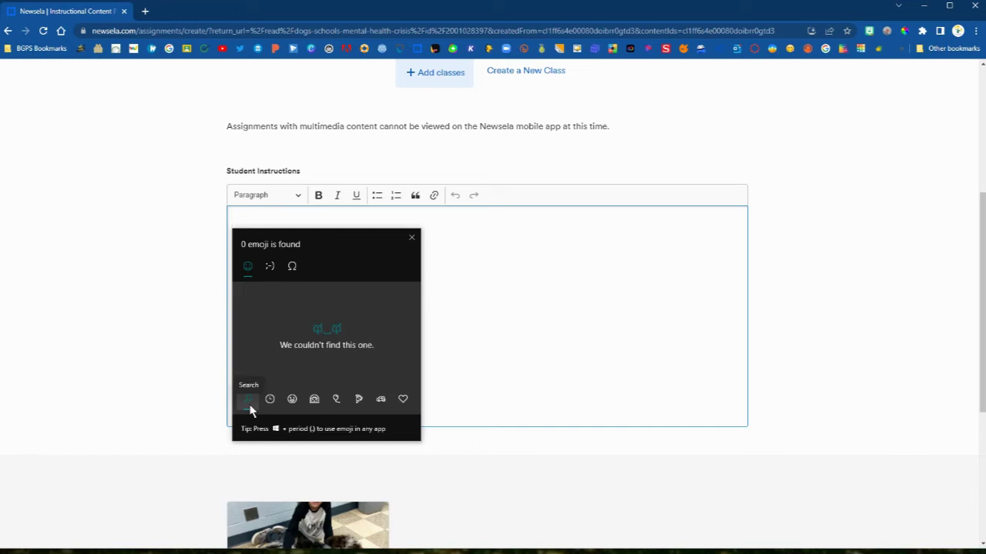
type("1")
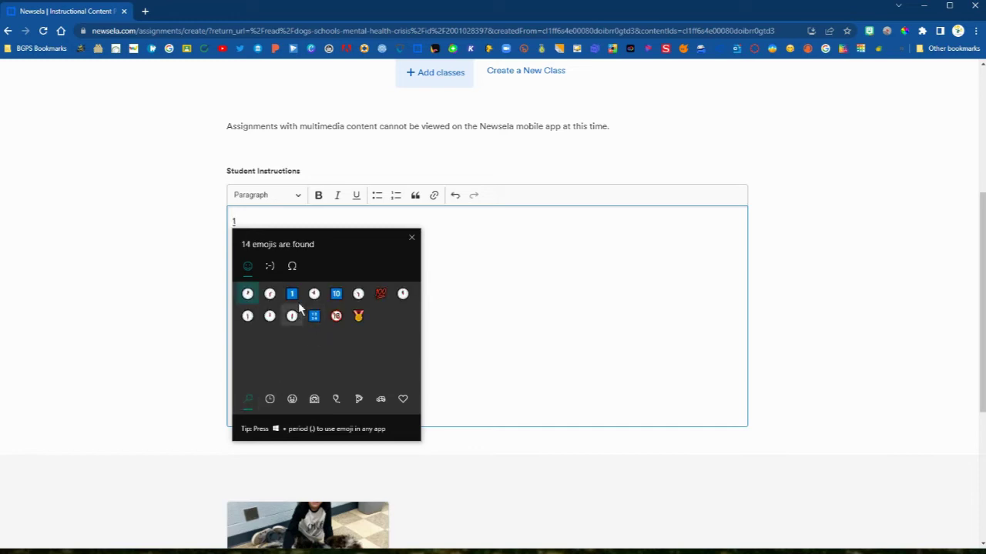
left_click(293, 298)
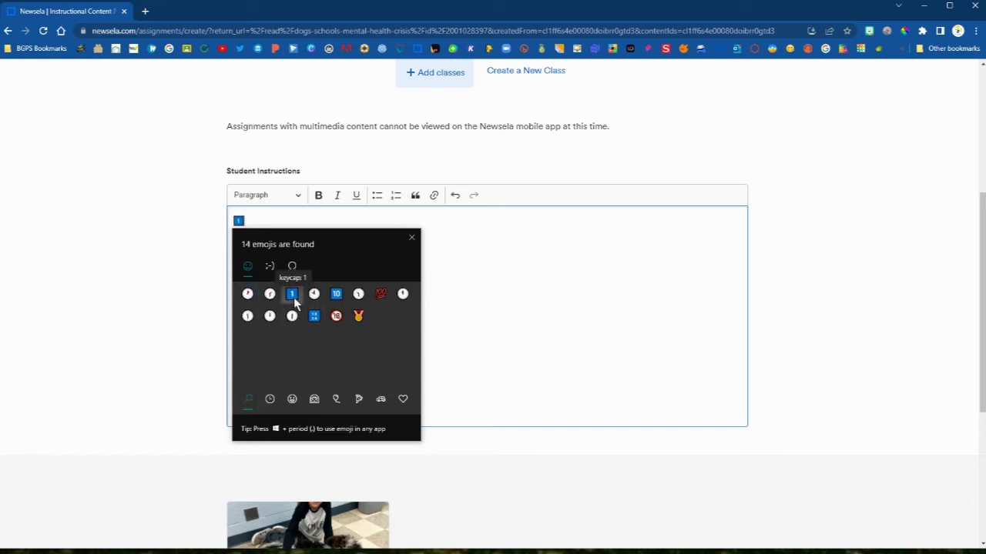
left_click(412, 241)
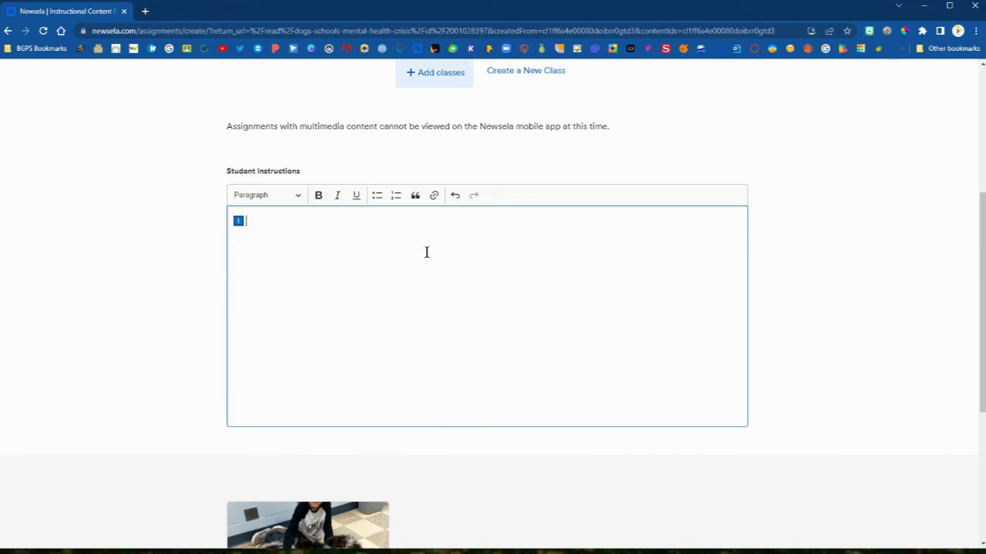
Step: Write the before-reading instruction asking what helps students when they are stressed: a favorite calming activity, a pet at home or a family member
type("Before reading, think about w")
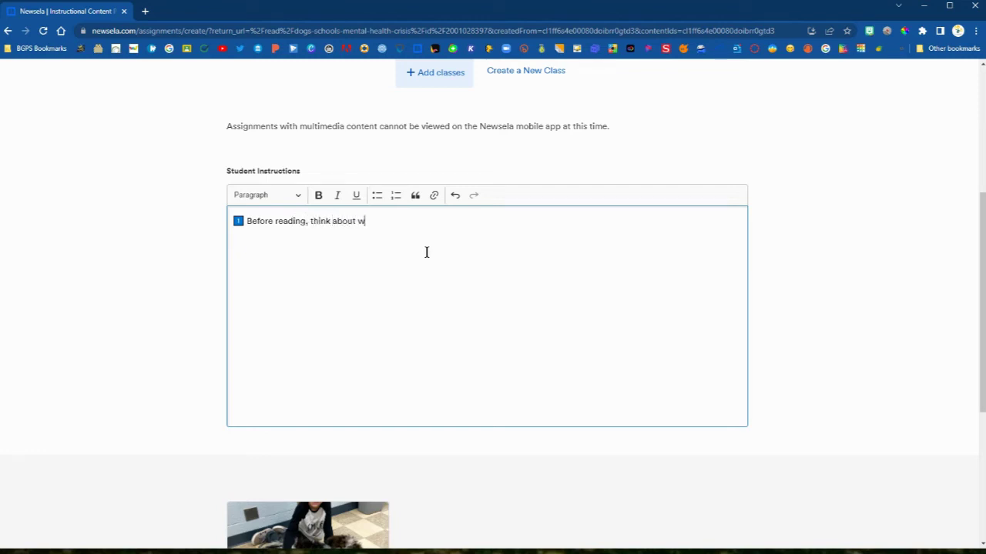
type("hat helps you when you are")
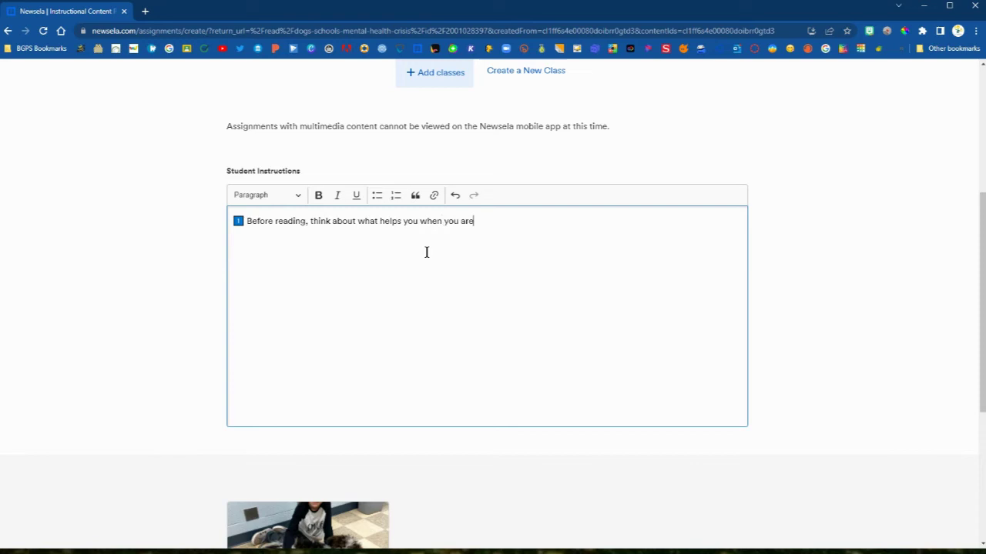
type(" stressed.  Do you have a favorite activity that helps you calm down?  Do you have a pet at home or a family member that helps when you are upset?")
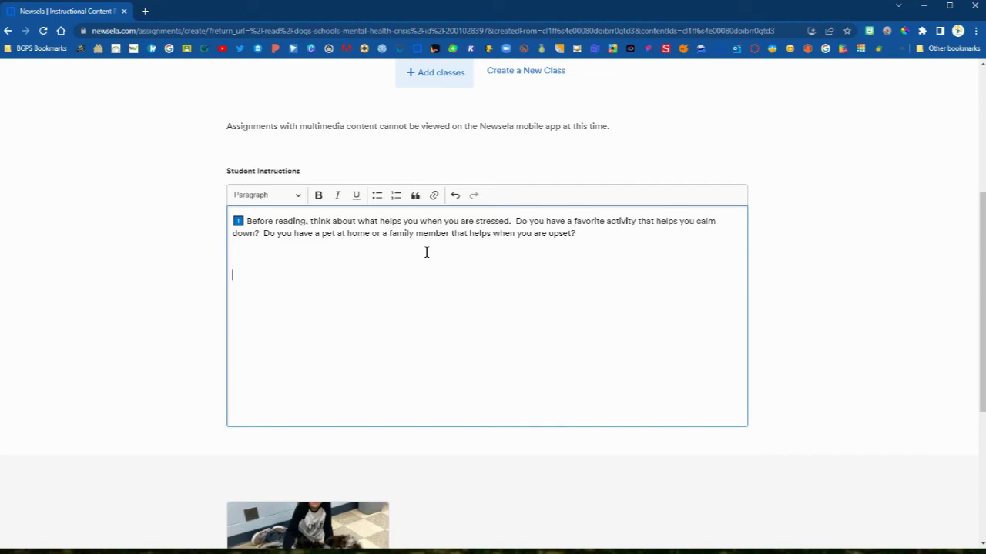
Step: Insert the keycap 2 emoji on a new line below the before-reading instruction, searching the emoji picker for "2"
key("super+period")
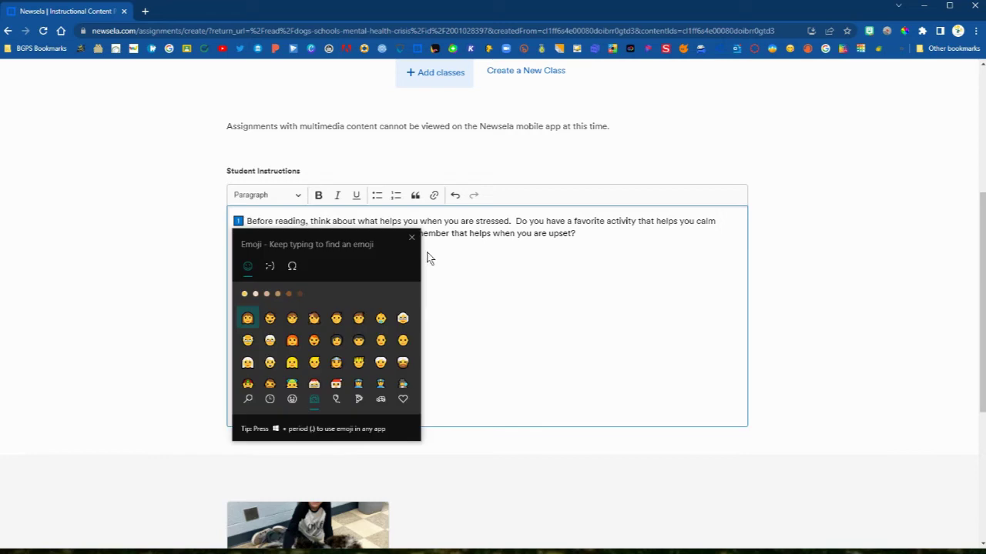
left_click(247, 398)
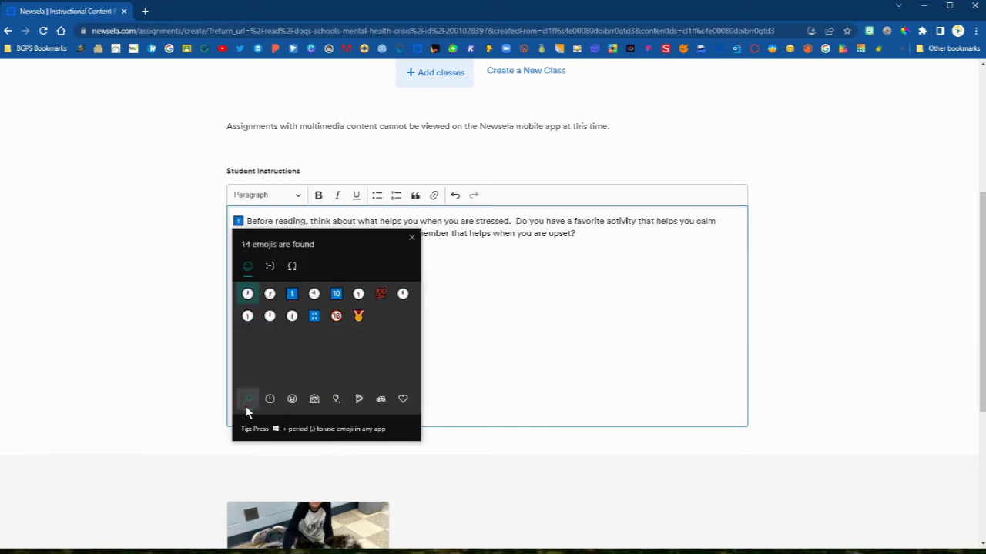
key("BackSpace")
type("2")
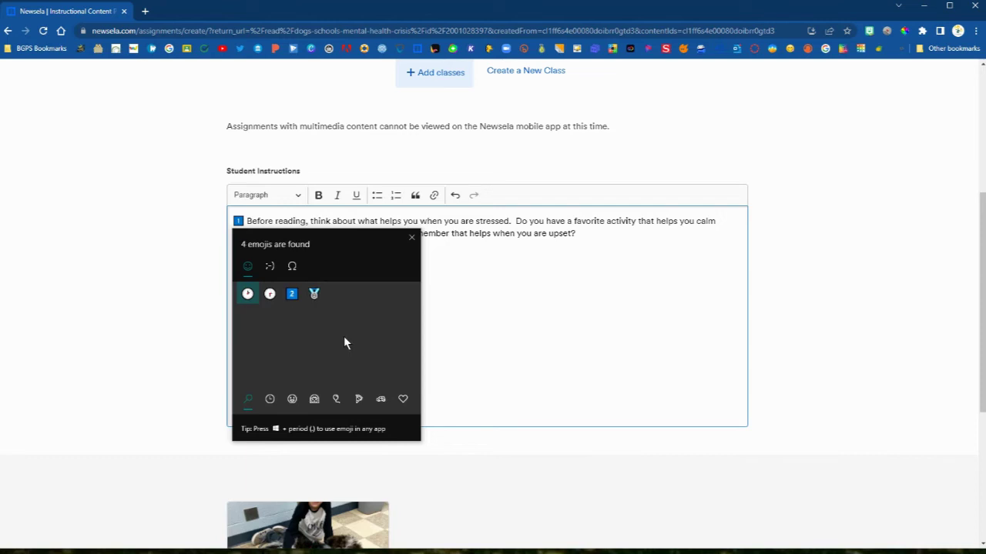
left_click(411, 238)
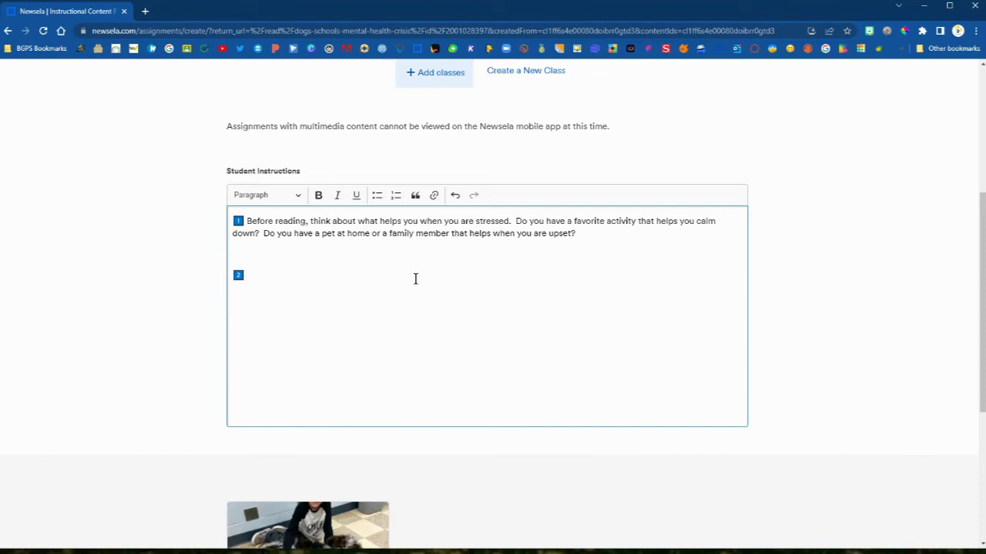
Step: Write the while-reading guidelines with matching circle emojis: GREEN highlights new vocabulary, YELLOW highlights three surprising things, PURPLE annotates questions or ideas
type("While you read the article,")
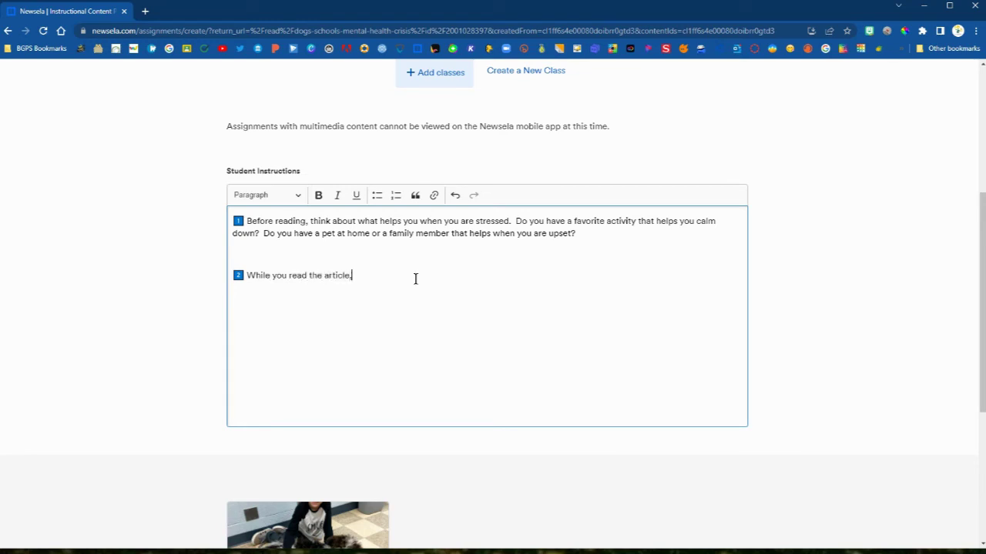
type(" highlight and annotate using the following guidel")
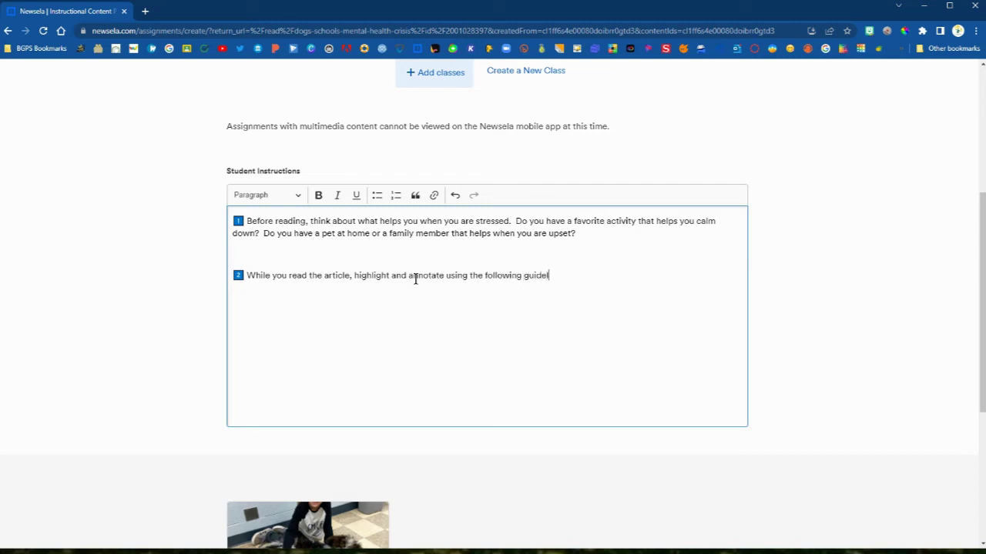
type("ines:")
type("🟢 use GREEN to highlight new vocabulary 🟡 use YELLOW to highlight three things that surprised you in the article 🟣 use PURPLE to ANNOTATE any questions or ideas you have about the article")
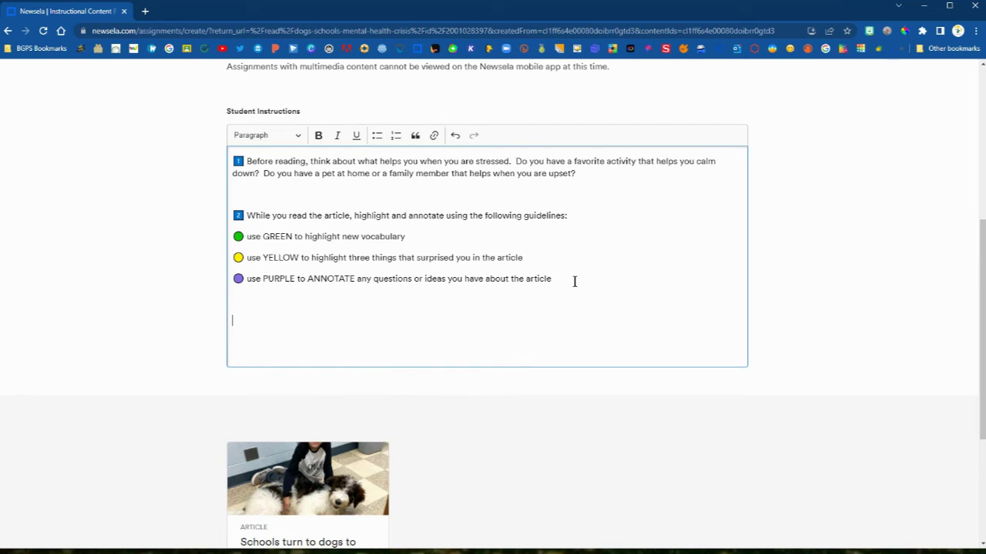
Step: Add an after-reading instruction marked with the keycap 3 emoji: take the quiz, answer the write prompt via Activities and mark the assignment done in Google Classroom
key("super+period")
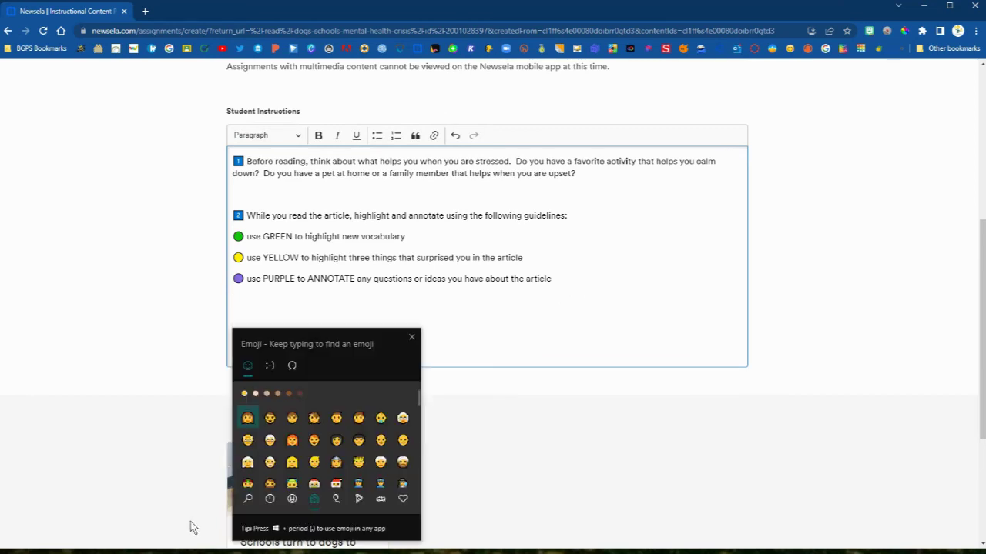
type("3")
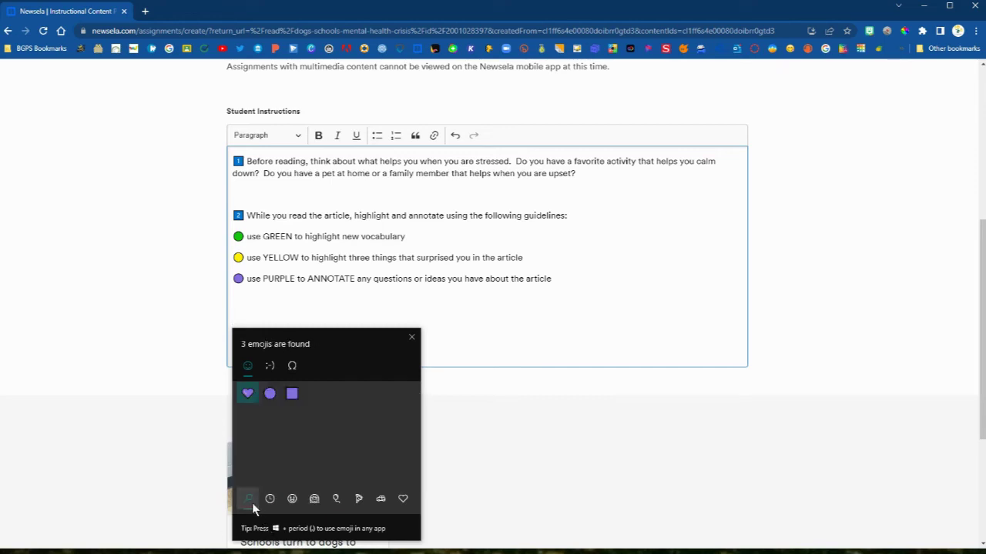
left_click(293, 395)
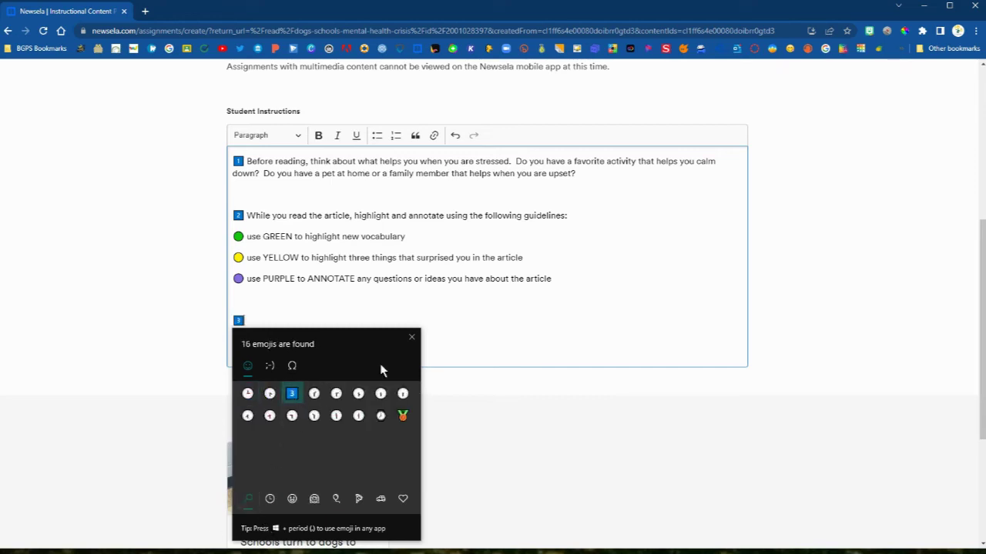
left_click(411, 338)
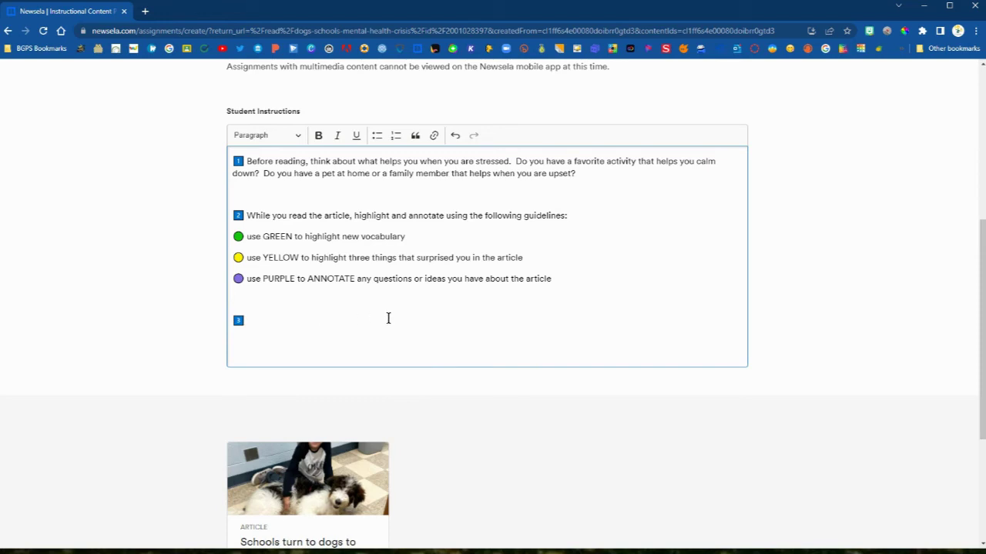
type("After you read,")
type("take the quiz and answer the write prompt by clicking on the Activities button on the right.  Make sure you go back to Google Classroom and mark the assignment as done.")
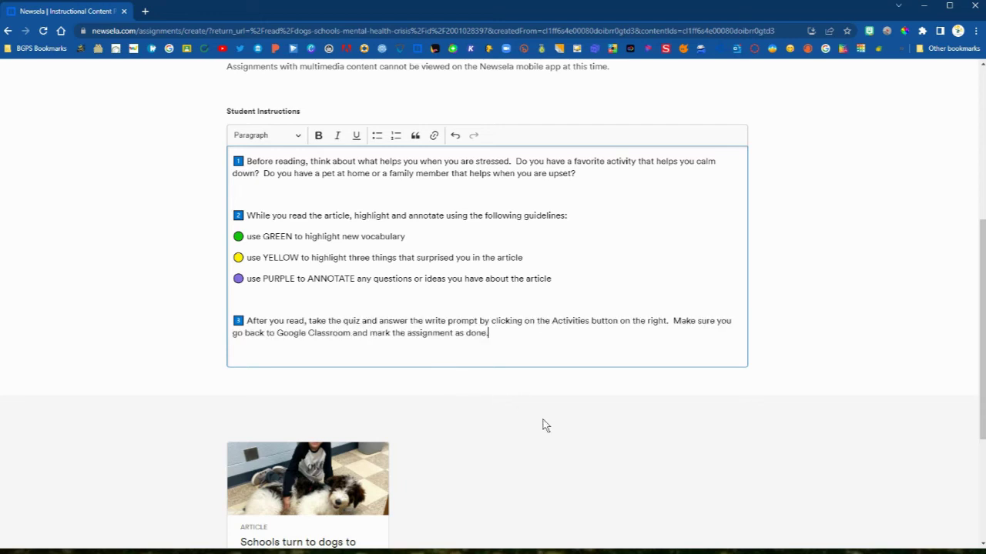
Step: Review the completed student instructions and assign the article to the class
scroll(543, 422, "up", 1)
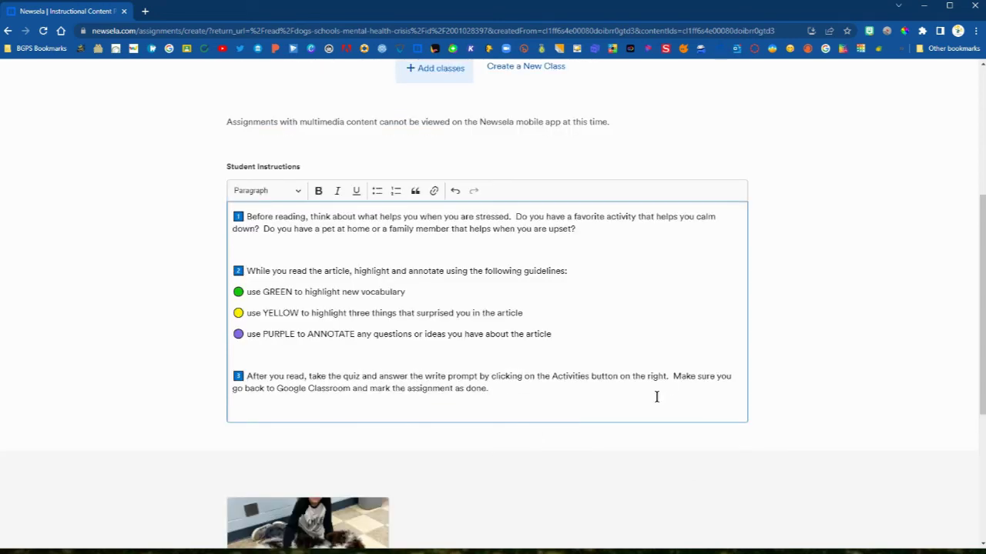
scroll(655, 396, "down", 2)
scroll(655, 409, "up", 4)
scroll(654, 410, "up", 2)
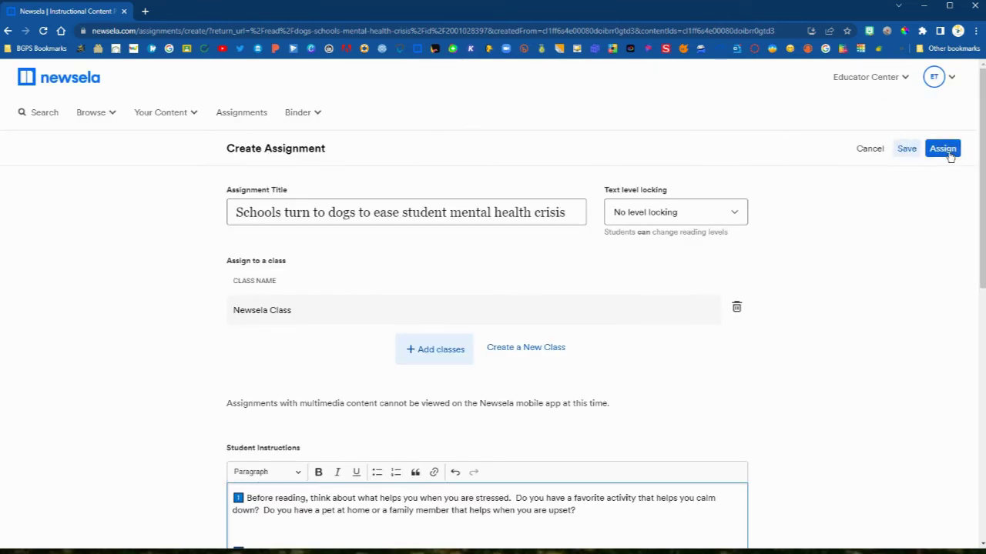
left_click(944, 150)
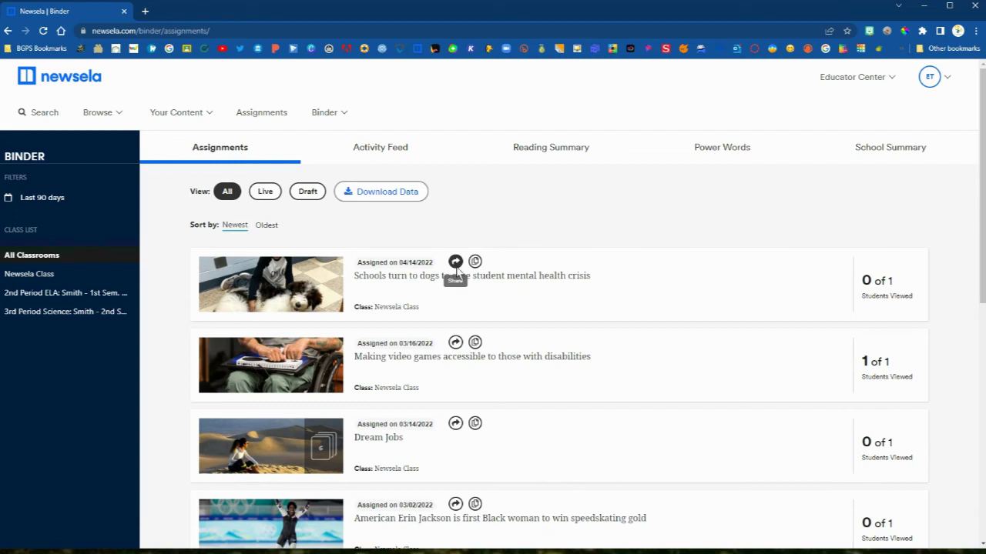
Step: Share the newest assignment, "Schools turn to dogs to ease student mental health crisis", to Google Classroom as an assignment for Newsela Class
left_click(455, 263)
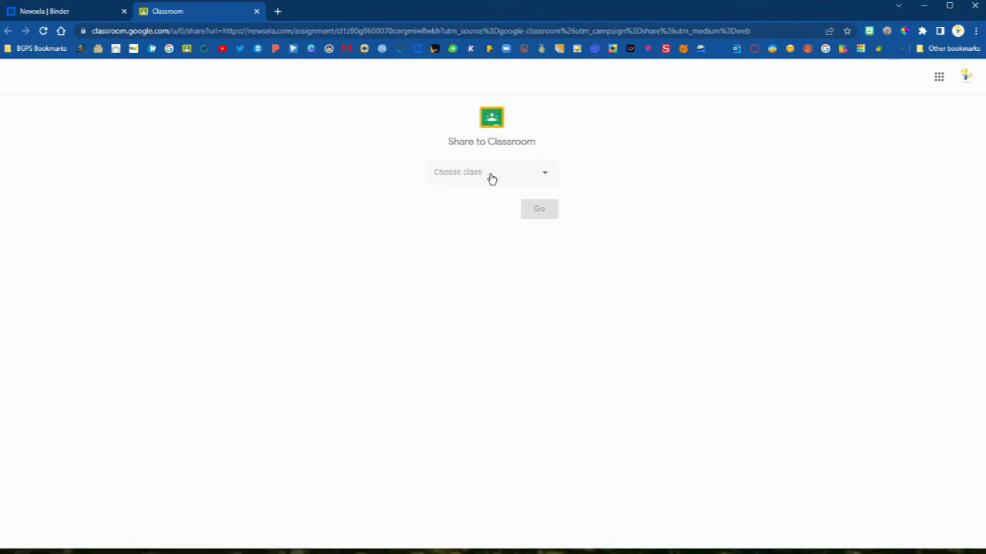
left_click(491, 179)
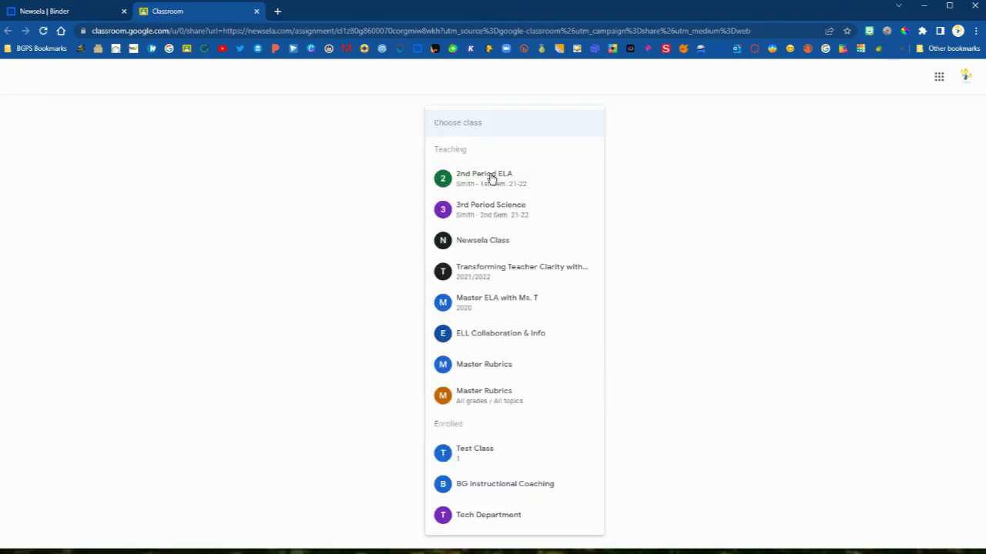
left_click(491, 244)
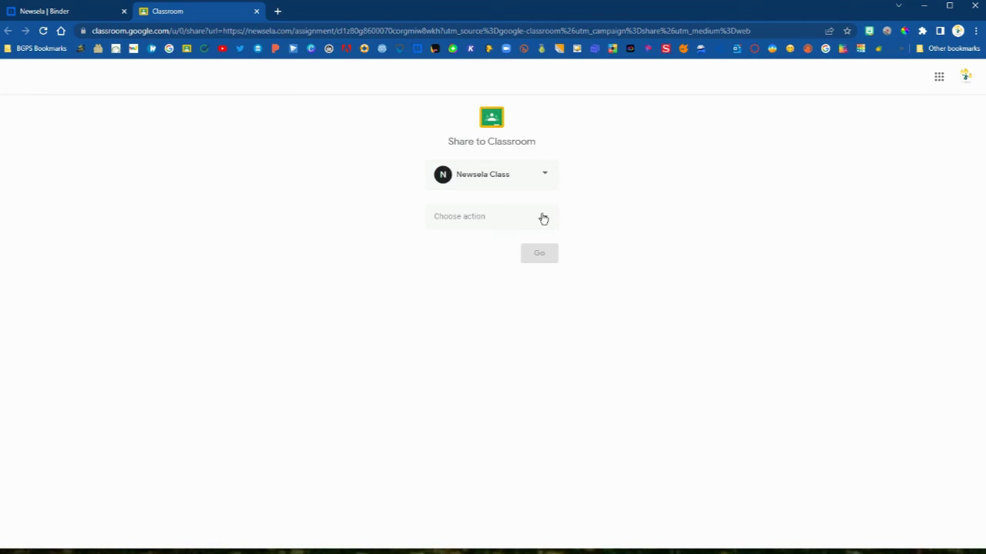
left_click(544, 218)
left_click(515, 243)
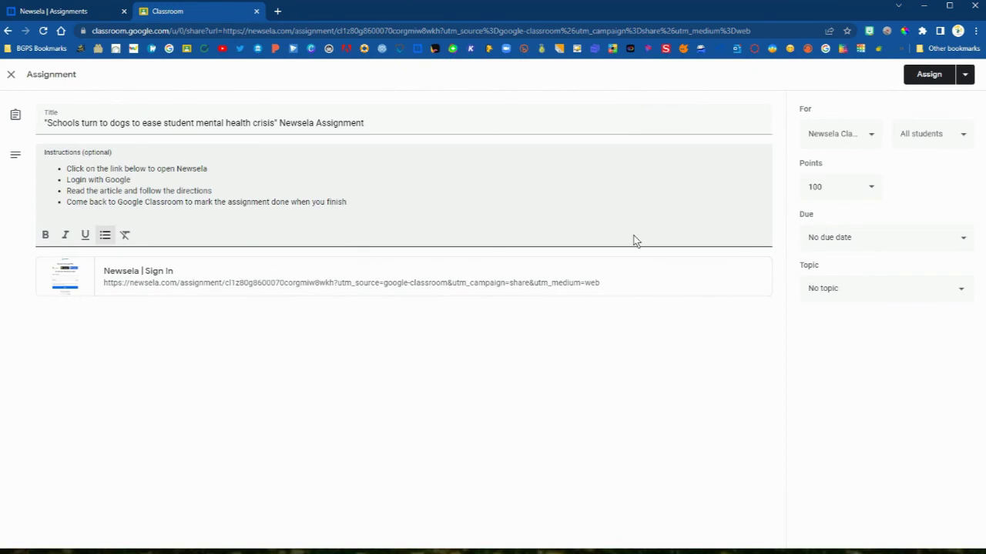
Step: File the Google Classroom assignment under the Newsela Assignments topic and assign it to the class
left_click(878, 288)
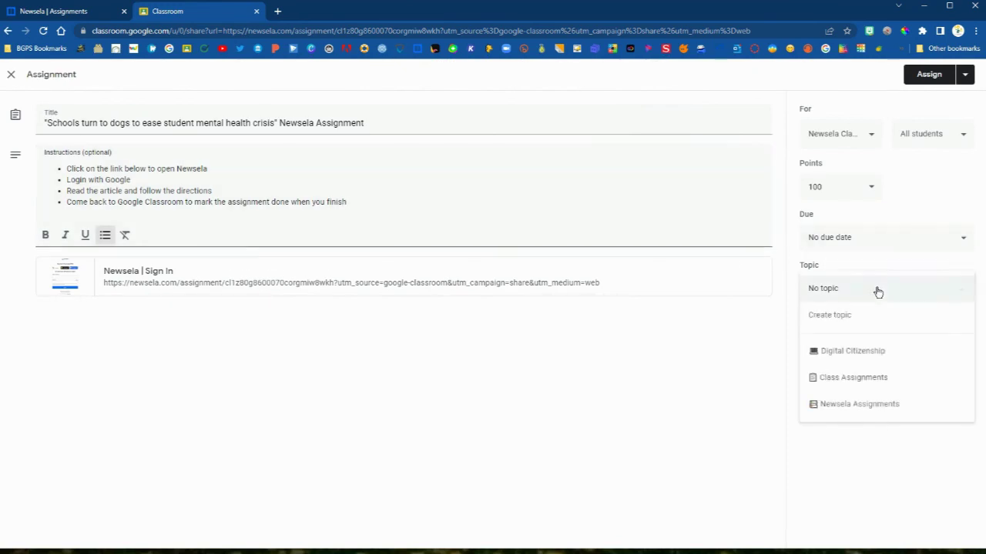
left_click(878, 412)
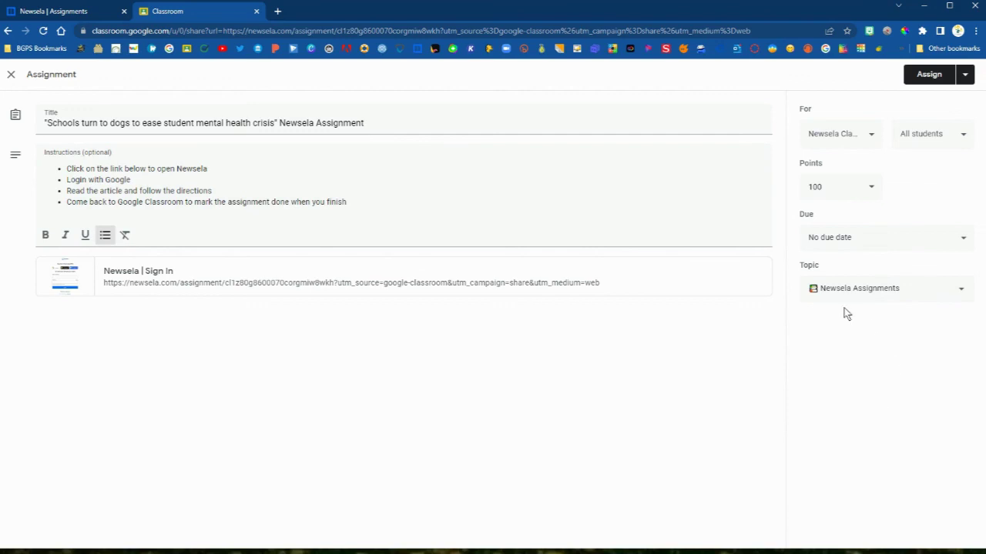
left_click(930, 76)
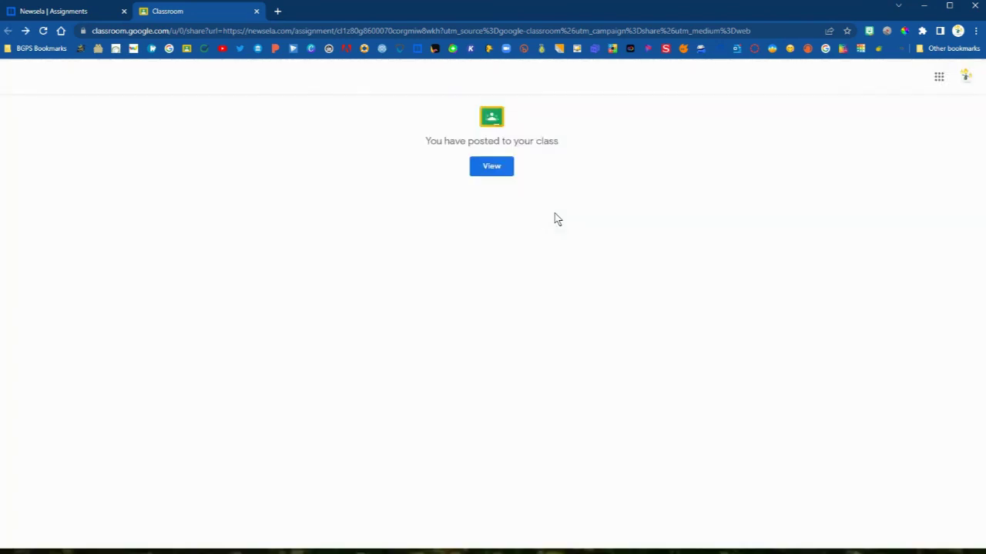
Step: View the posted assignment in the class's Classwork, expand its details, and close Google Classroom
left_click(484, 173)
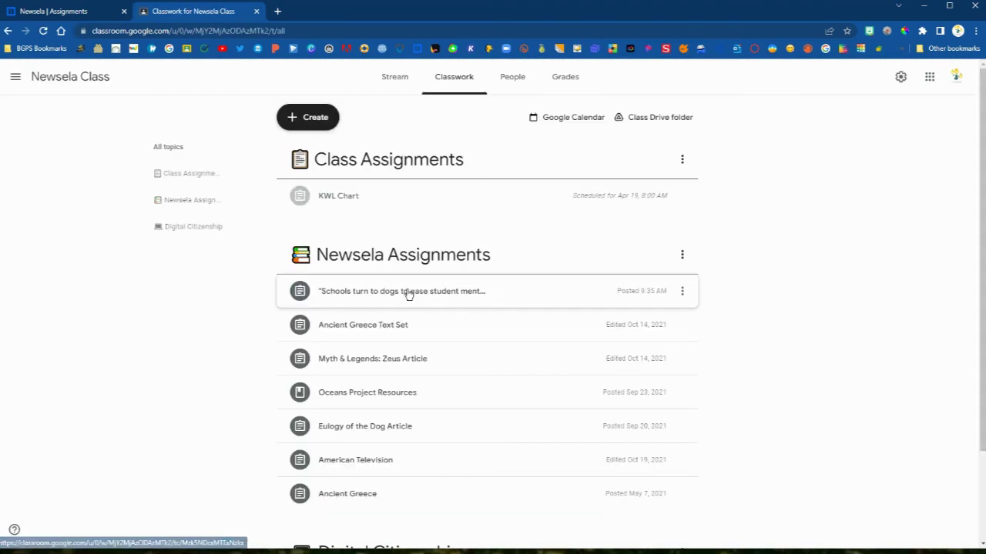
left_click(406, 294)
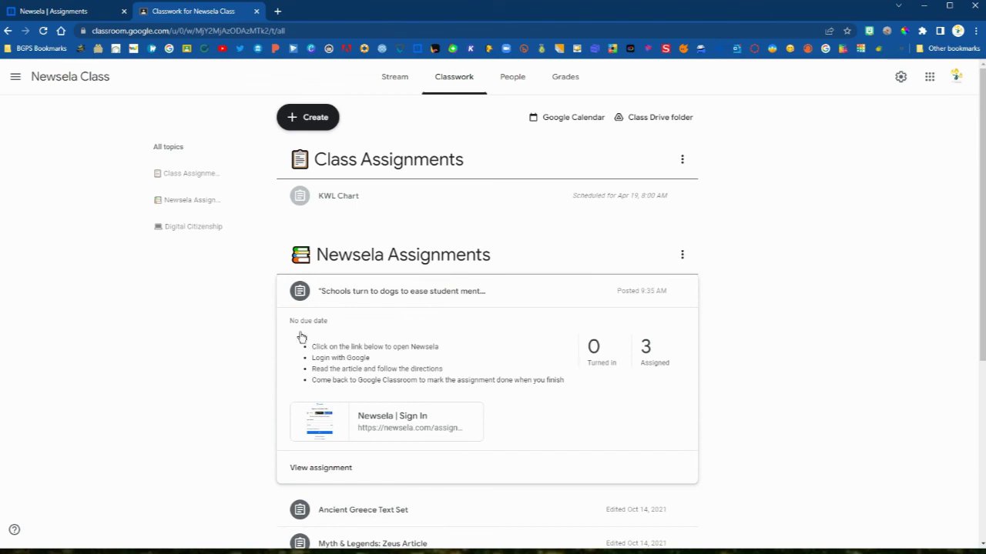
left_click(256, 11)
Step: Examine the dog article assignment's page in Newsela, including its instructions, assigned content and student data
left_click(525, 280)
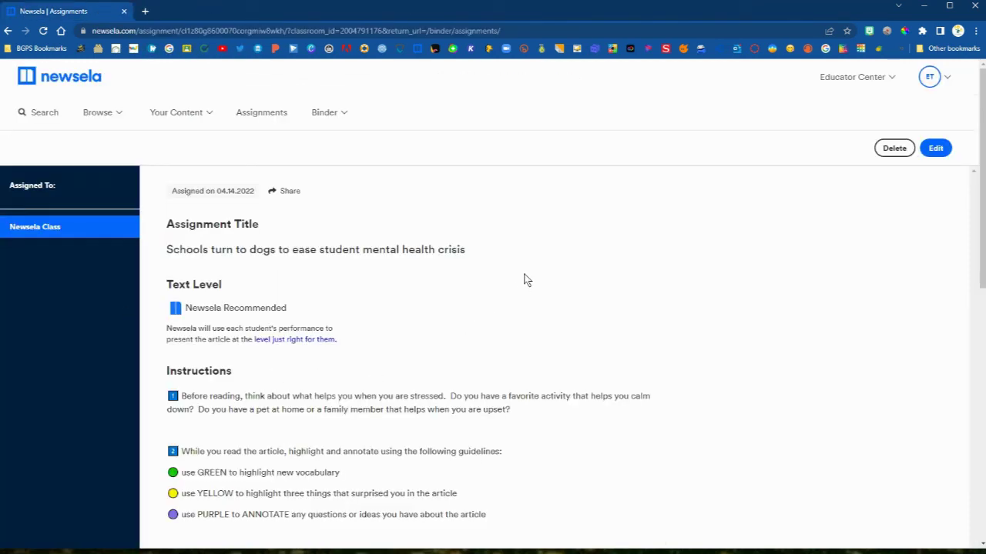
scroll(559, 334, "down", 3)
scroll(559, 335, "down", 1)
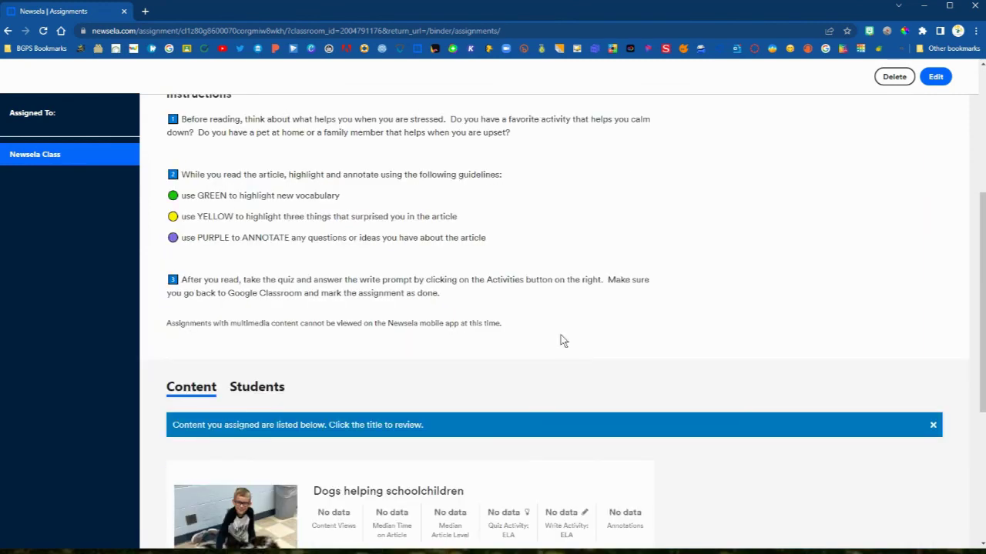
scroll(561, 340, "down", 3)
scroll(561, 340, "down", 1)
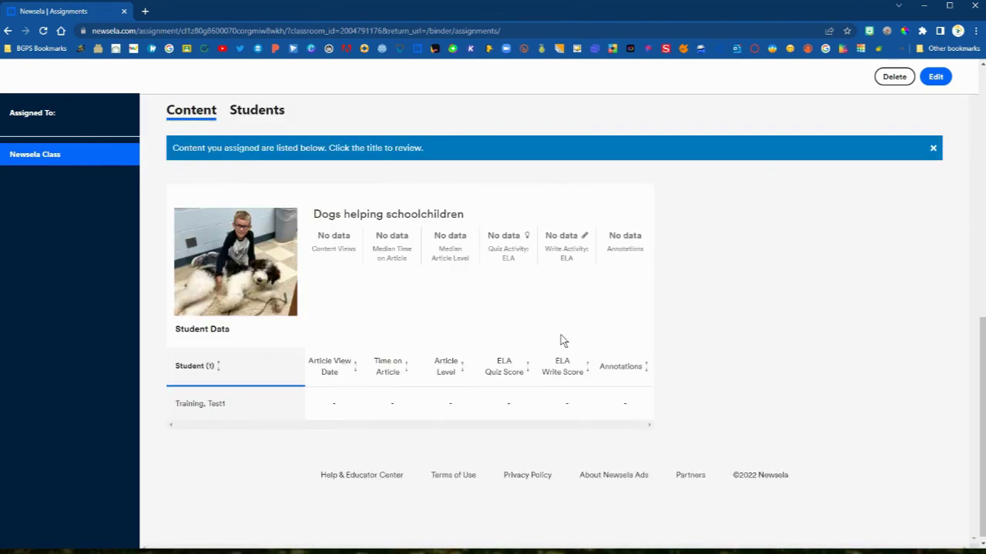